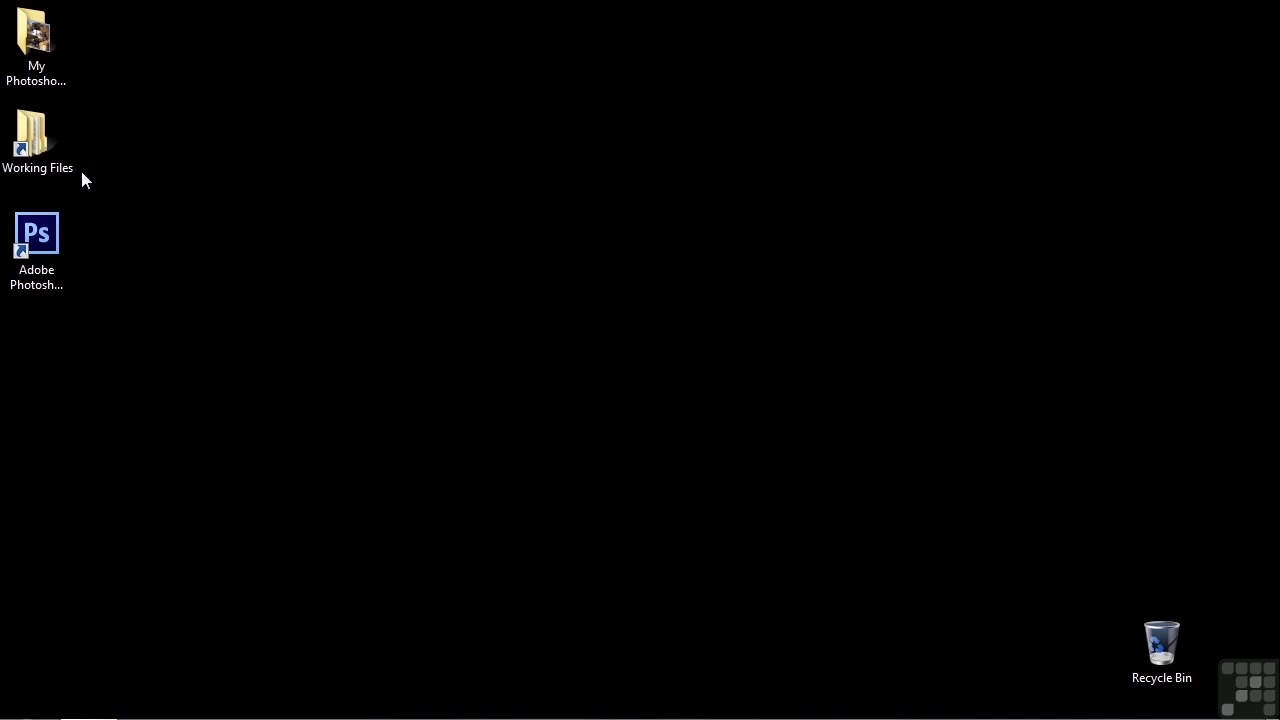
Step: Open 0202-walk-thru.psd from the Working Files > Photoshop PSD files folder
{"action": "double_click", "coordinate": [45, 150]}
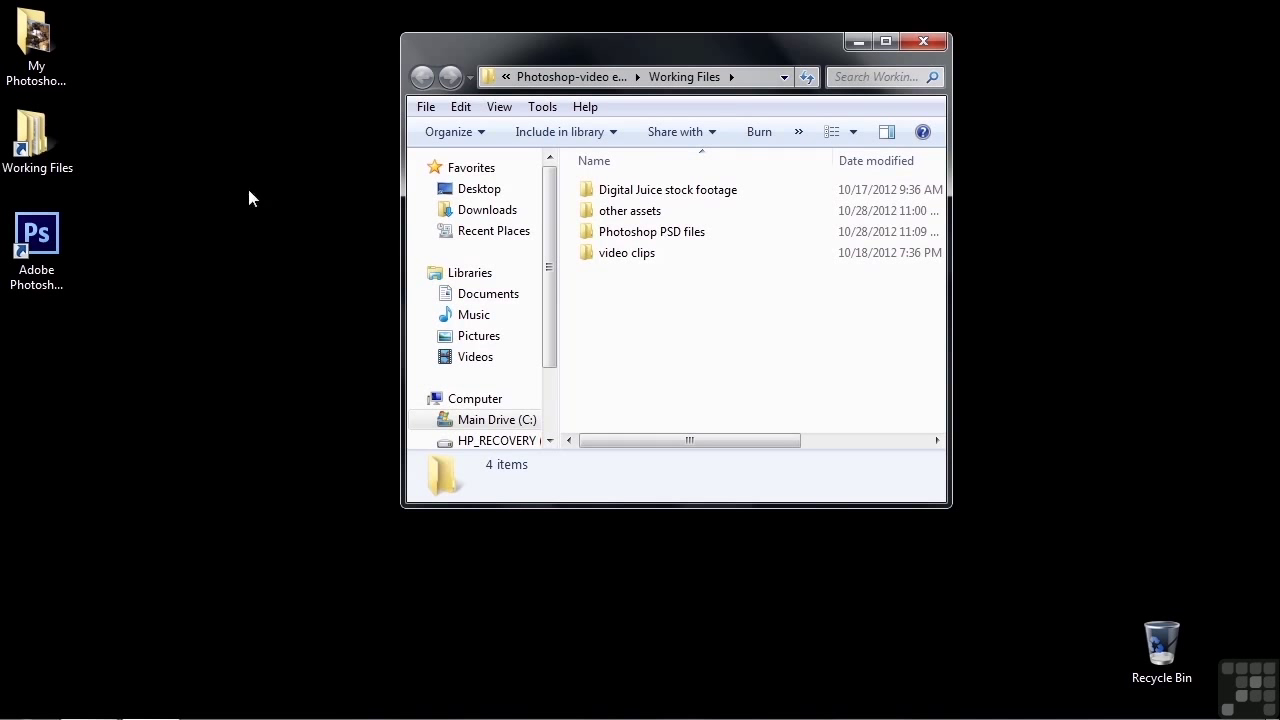
{"action": "double_click", "coordinate": [610, 232]}
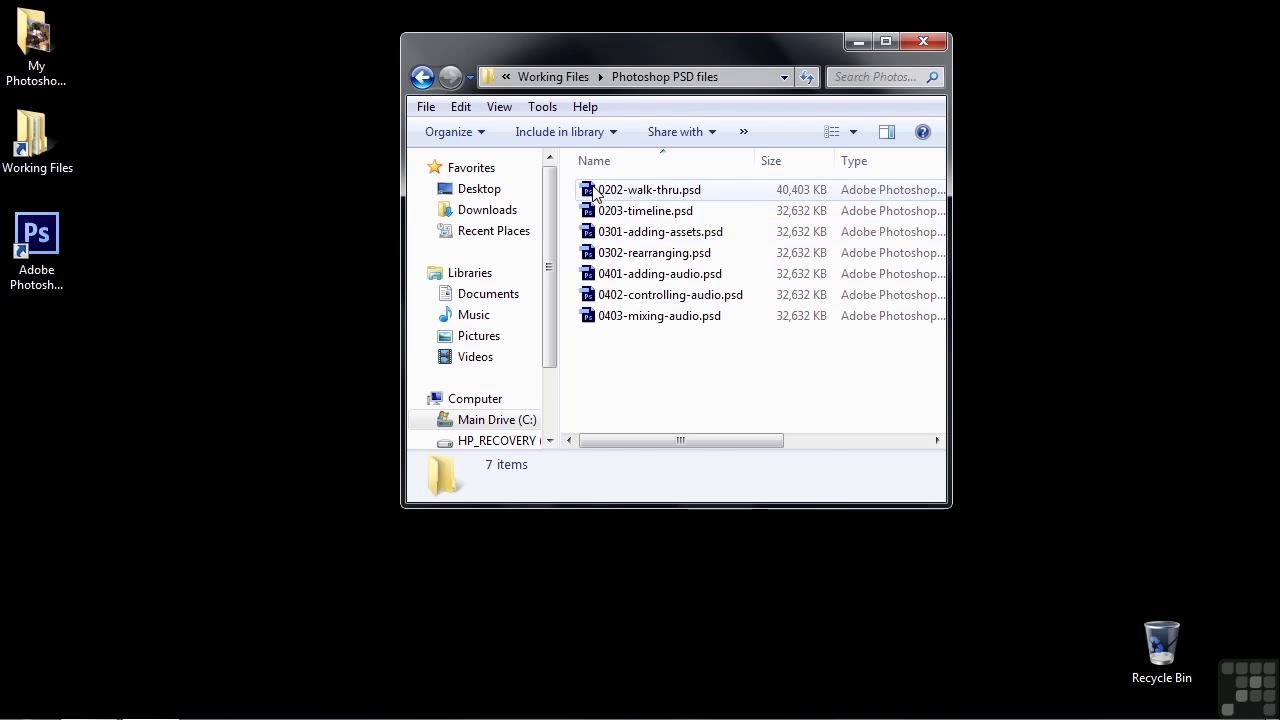
{"action": "double_click", "coordinate": [593, 190]}
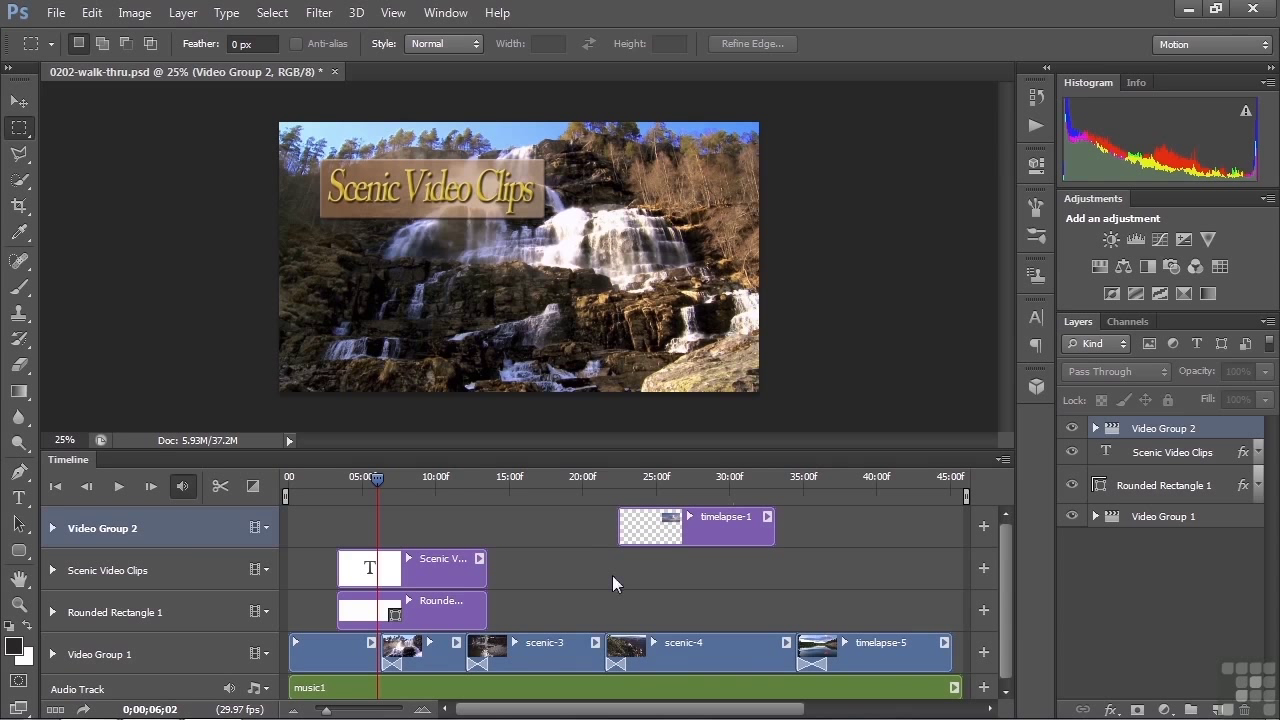
Step: Move the playhead to 0;00;27;18 over the cloud and canyon clips and confirm the time read-out
{"action": "left_click", "coordinate": [693, 483]}
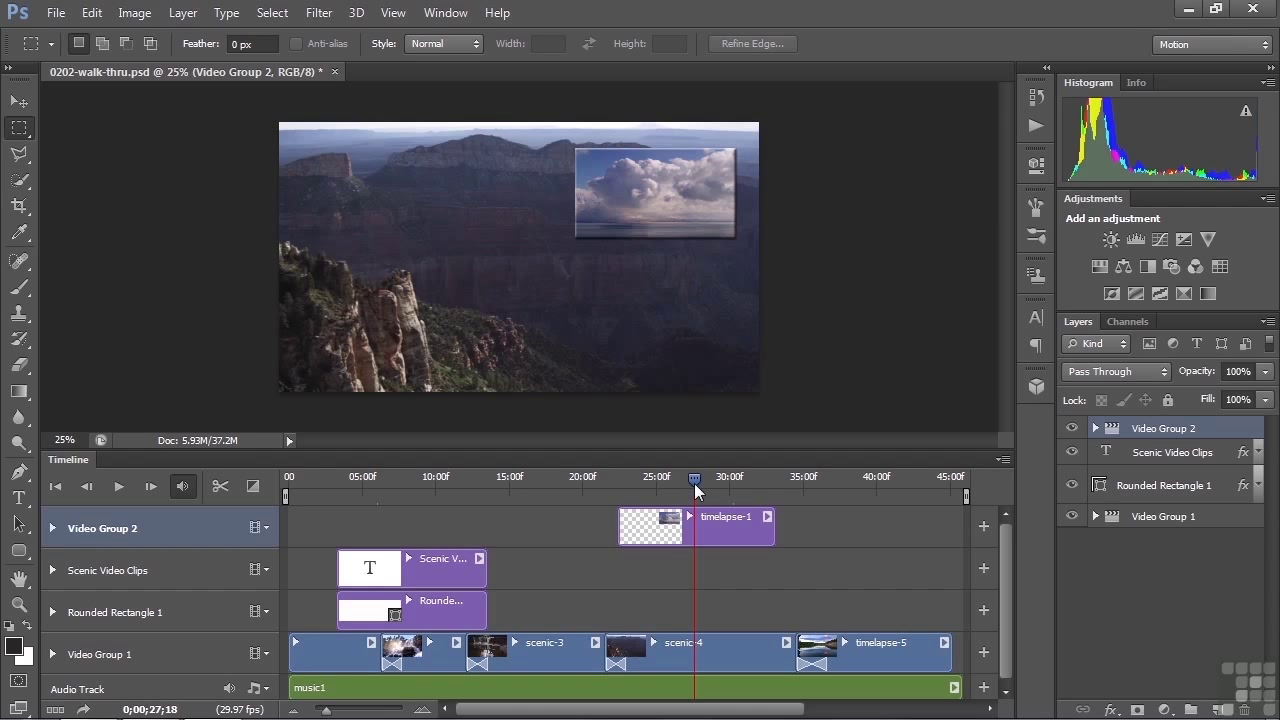
{"action": "left_click_drag", "start_coordinate": [697, 489], "coordinate": [697, 489]}
Step: Minimize Photoshop and browse Working Files to the other assets folder
{"action": "left_click", "coordinate": [1185, 11]}
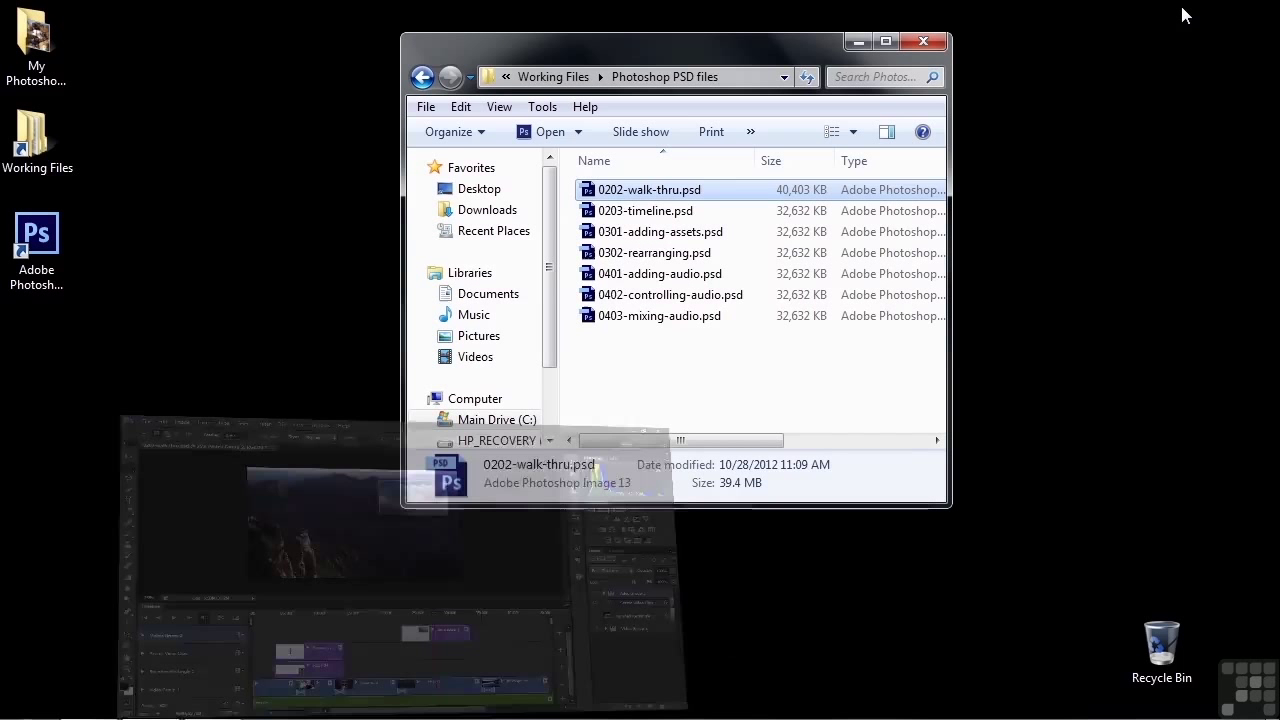
{"action": "left_click", "coordinate": [548, 80]}
{"action": "double_click", "coordinate": [587, 209]}
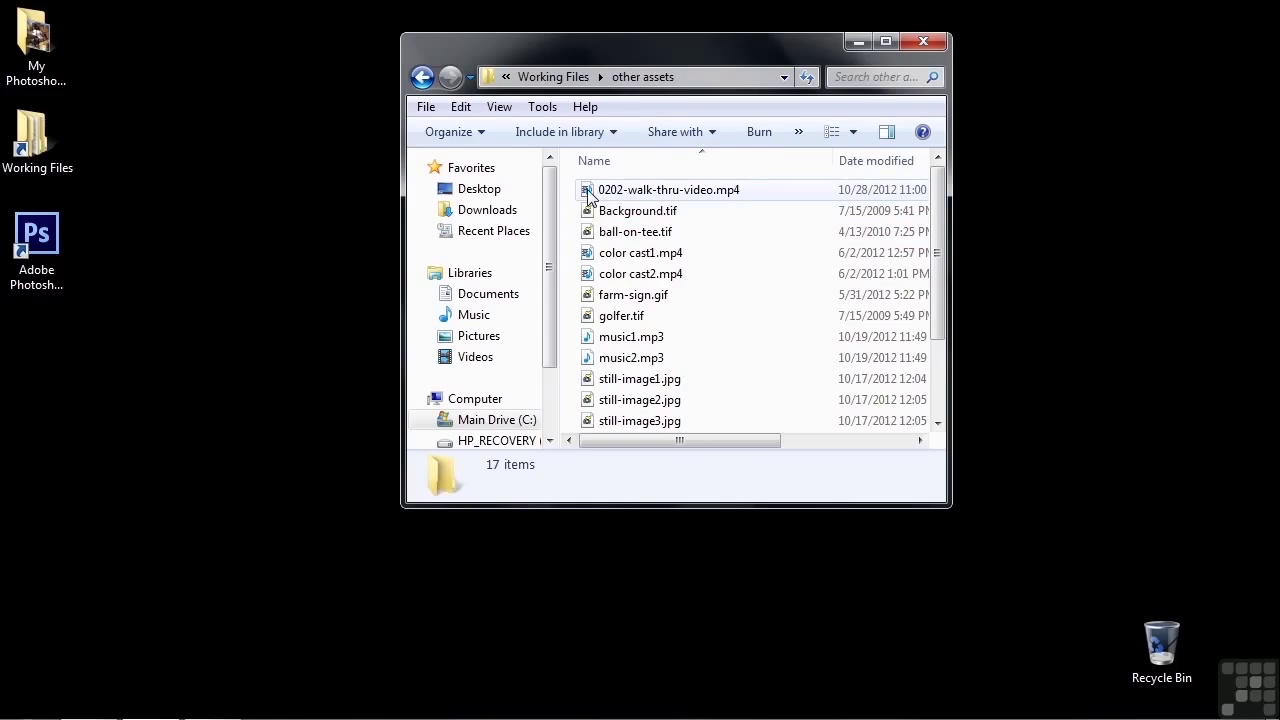
Step: Play 0202-walk-thru-video.mp4 full screen, skipping ahead to the canyon scene and near the end
{"action": "double_click", "coordinate": [588, 193]}
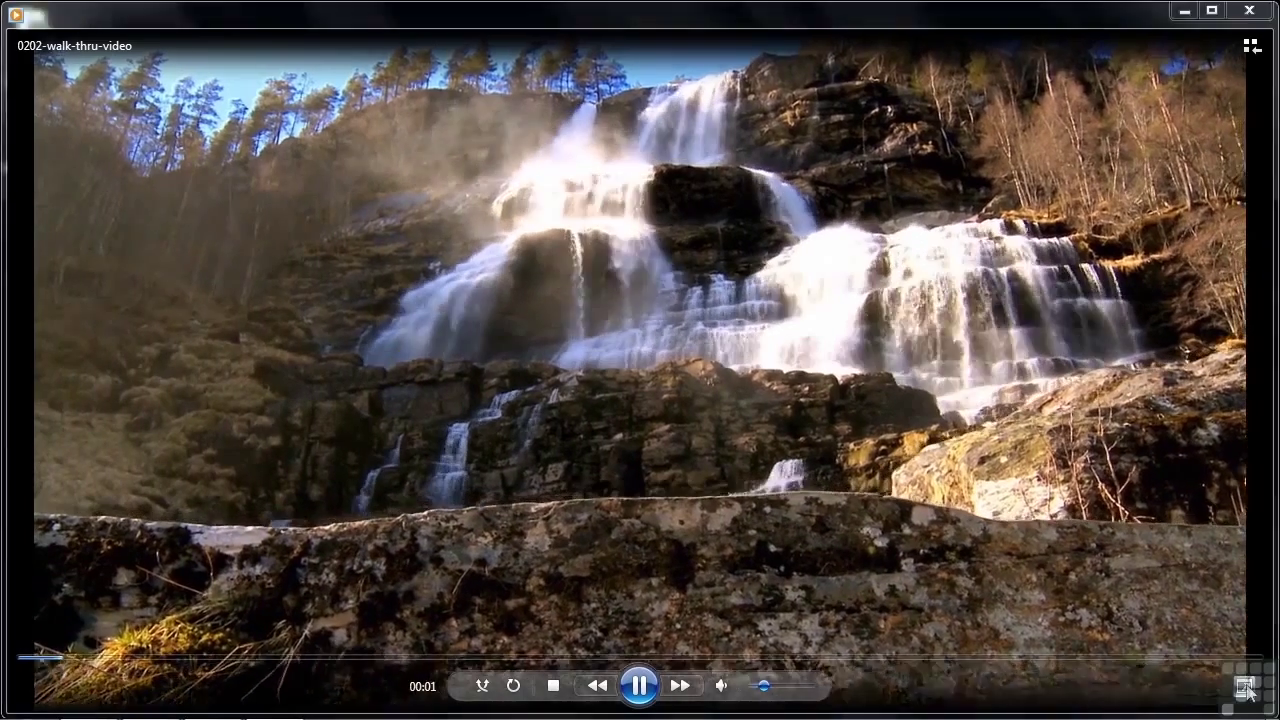
{"action": "left_click", "coordinate": [1245, 688]}
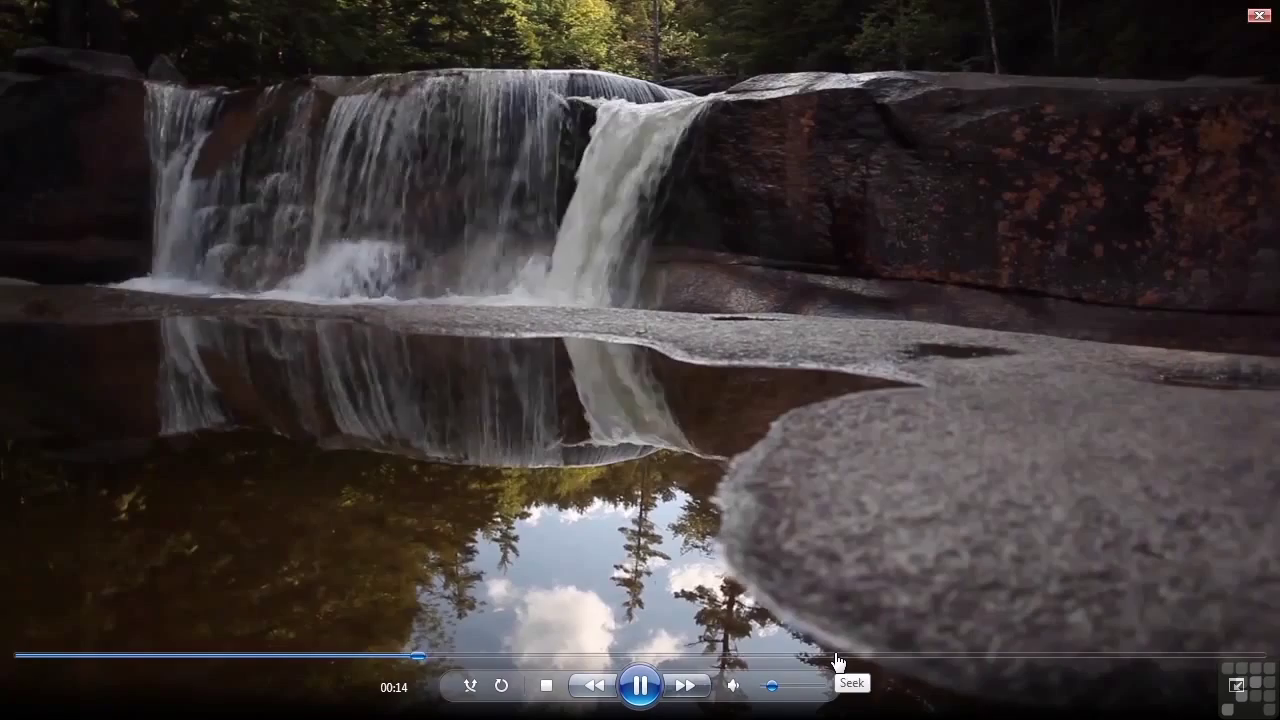
{"action": "left_click", "coordinate": [837, 656]}
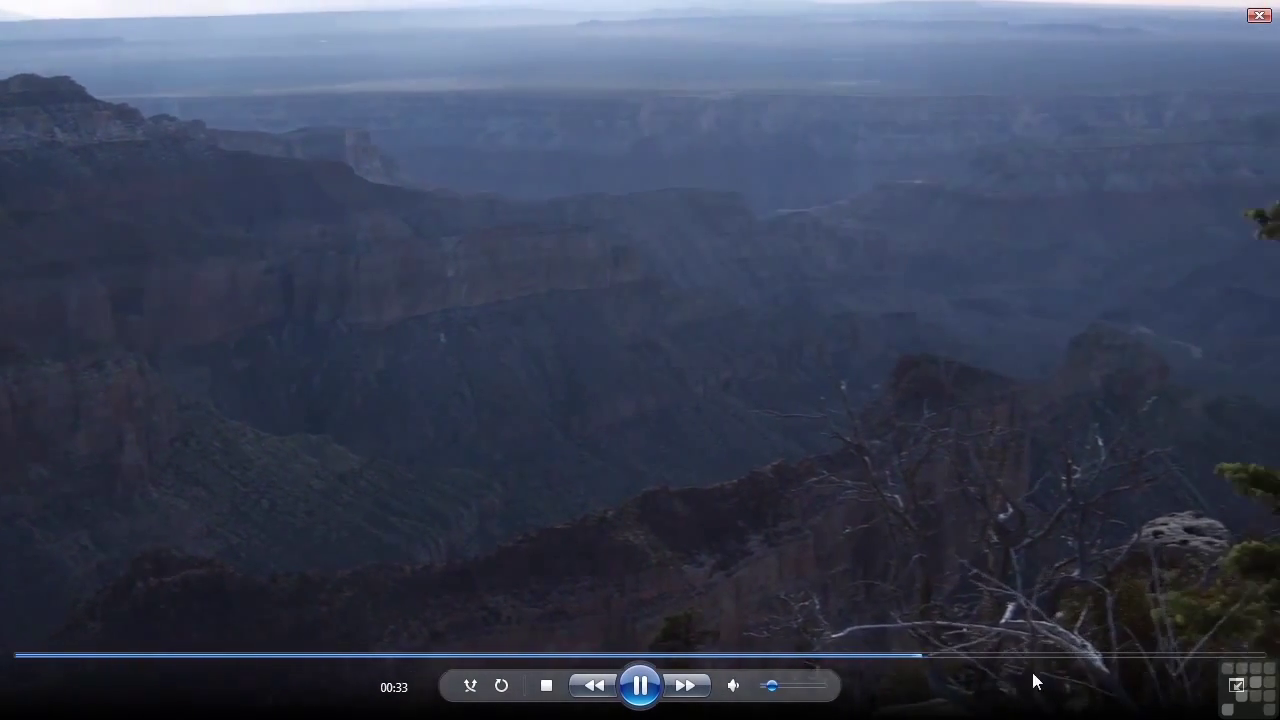
{"action": "left_click", "coordinate": [1188, 656]}
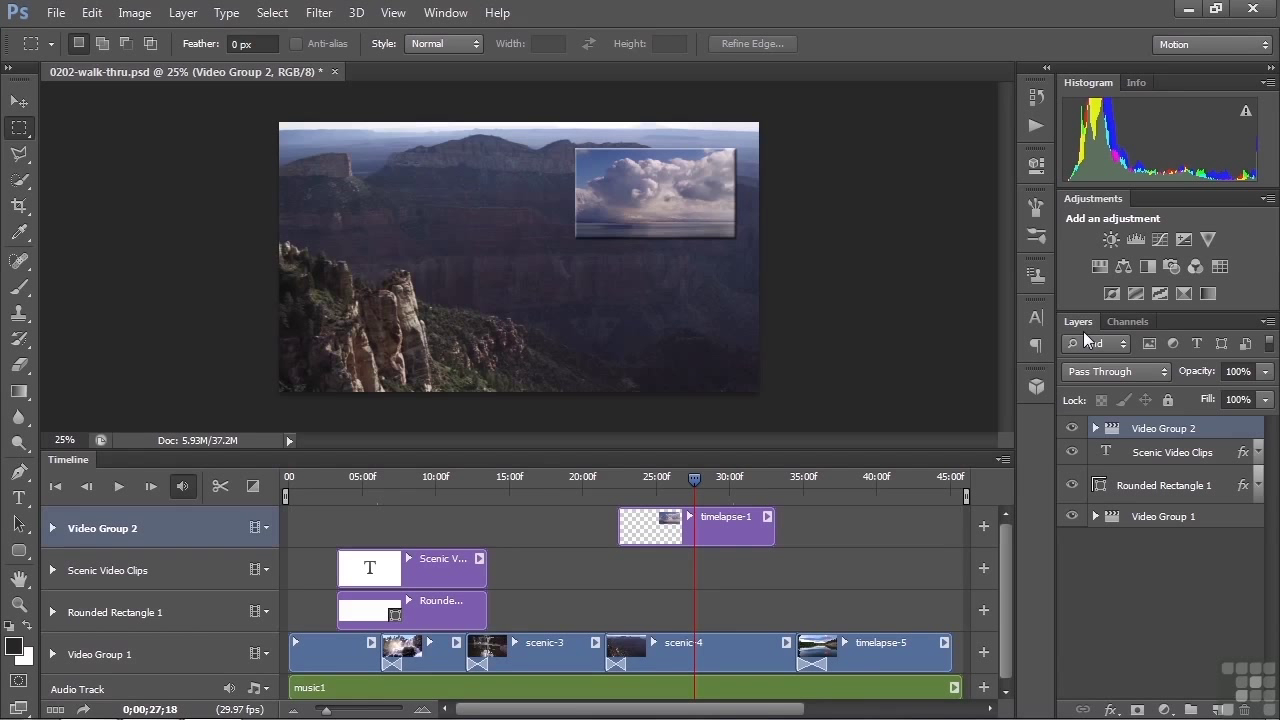
Step: Switch to the Essentials workspace and reset its layout
{"action": "left_click", "coordinate": [1260, 46]}
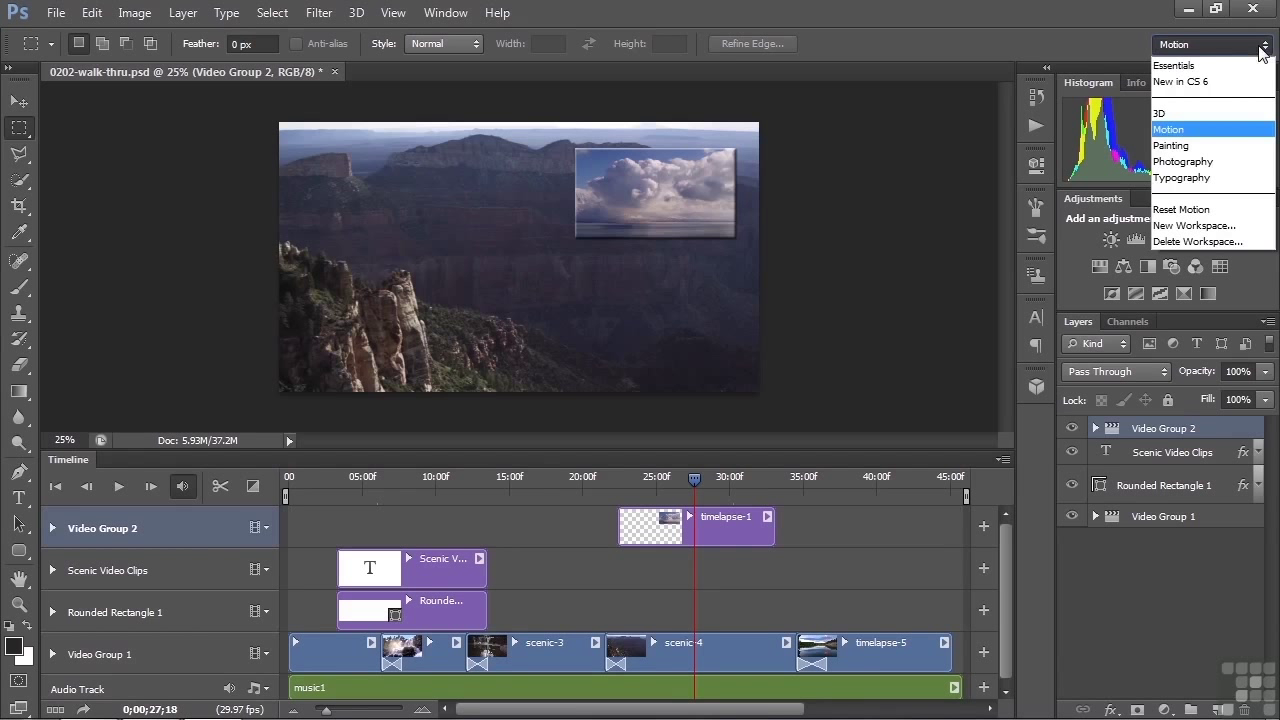
{"action": "left_click", "coordinate": [1209, 64]}
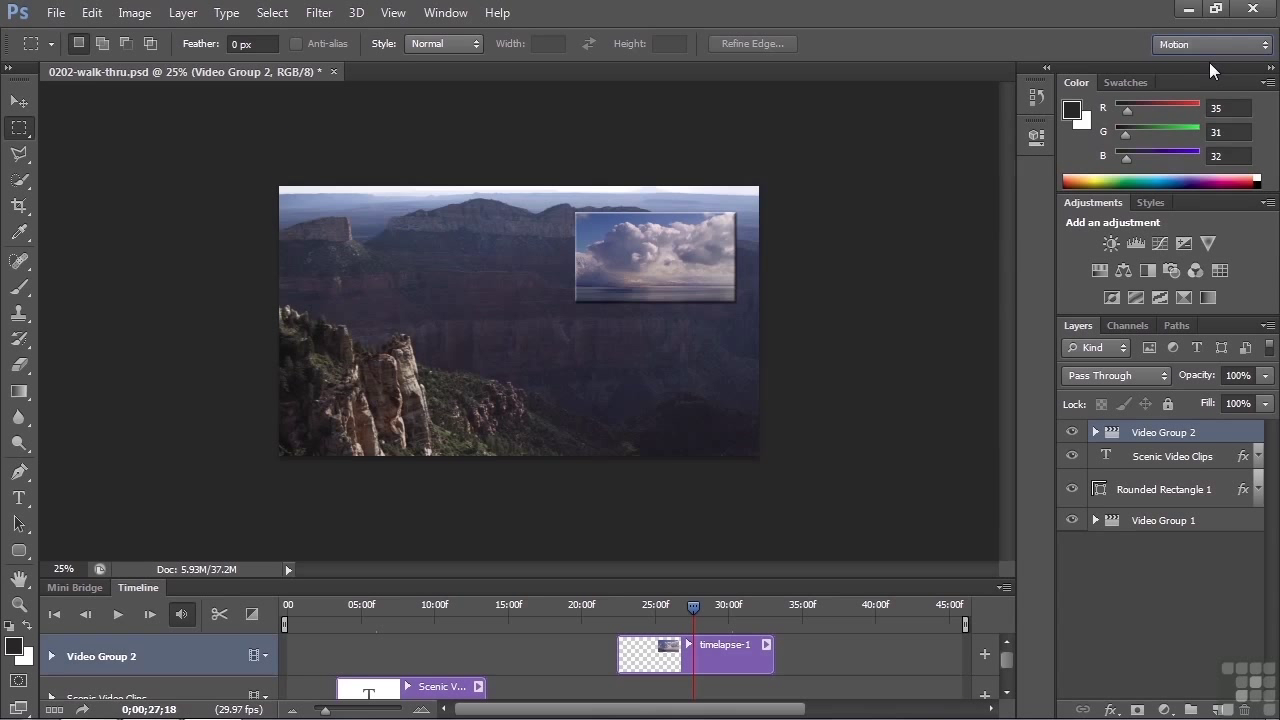
{"action": "left_click", "coordinate": [1262, 50]}
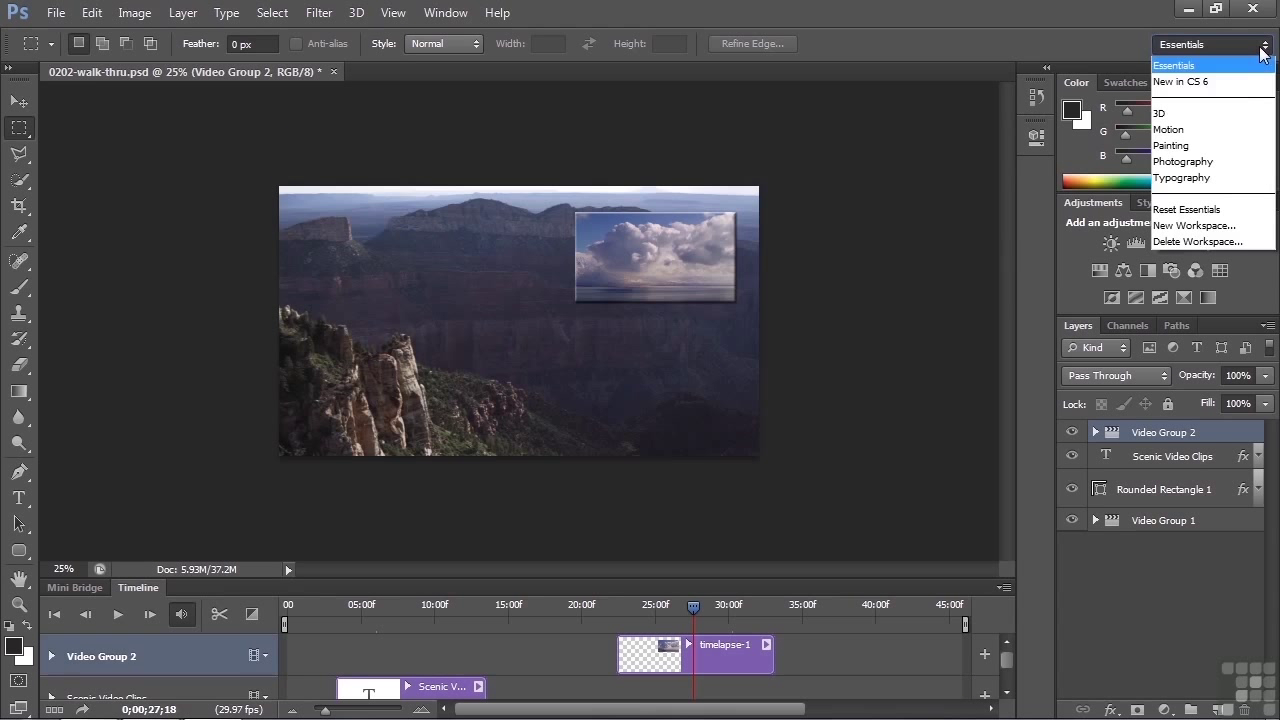
{"action": "left_click", "coordinate": [1213, 210]}
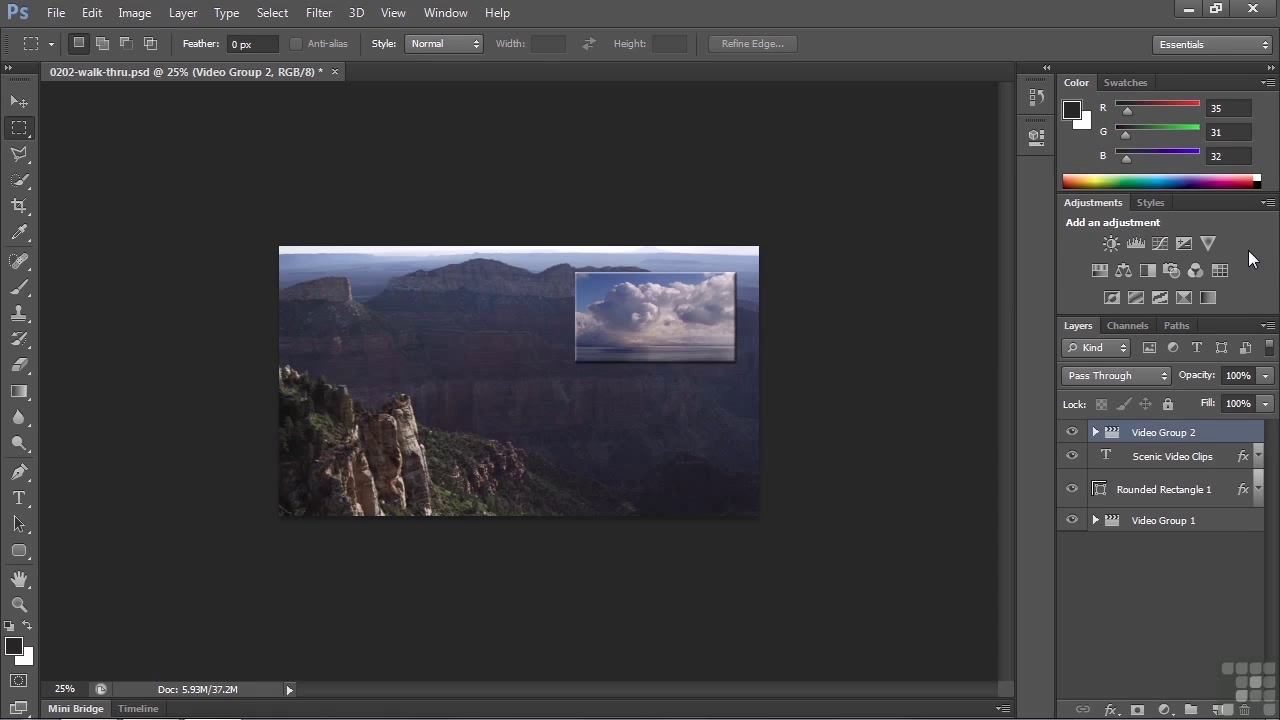
Step: Switch back to the Motion workspace and reset its layout
{"action": "left_click", "coordinate": [1265, 46]}
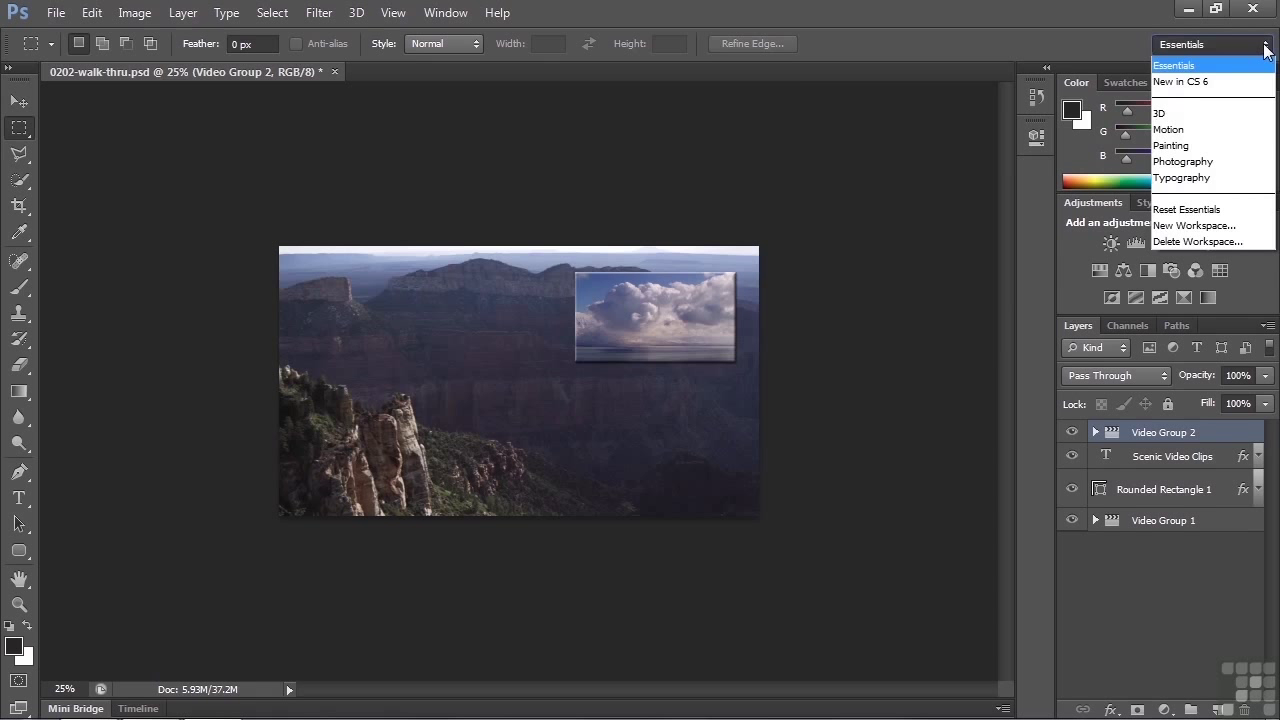
{"action": "left_click", "coordinate": [1220, 130]}
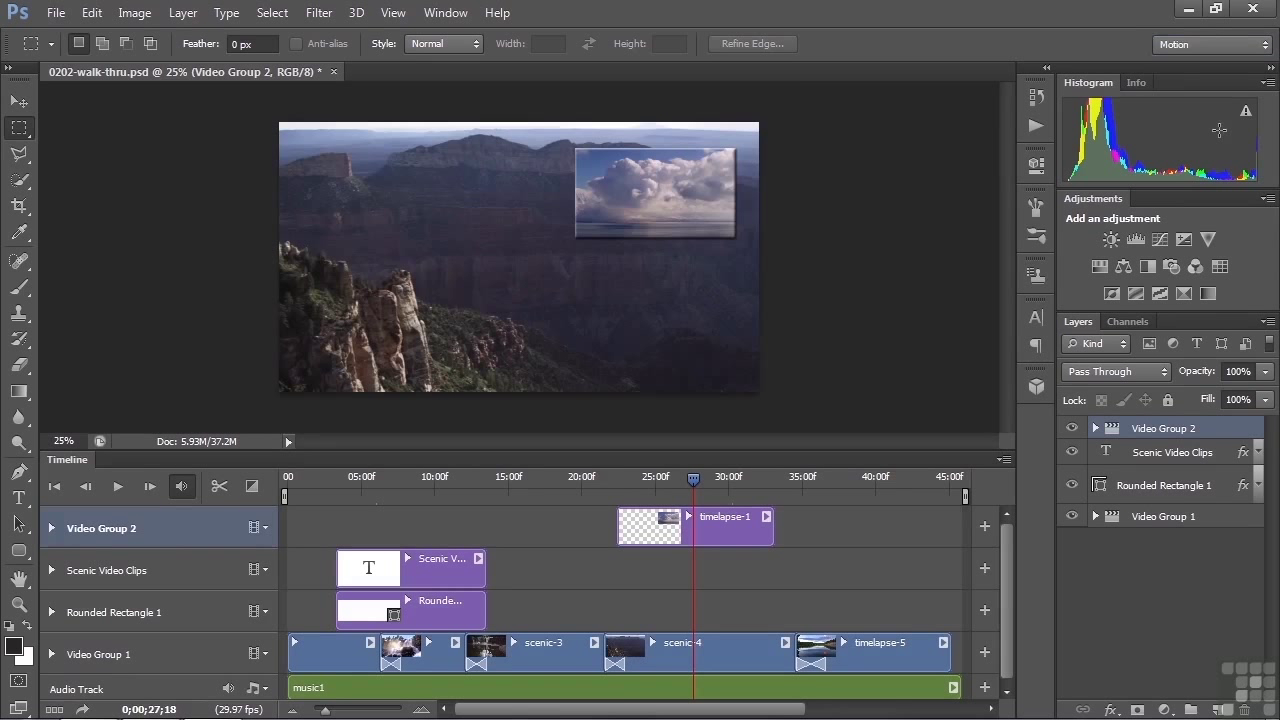
{"action": "left_click", "coordinate": [1266, 46]}
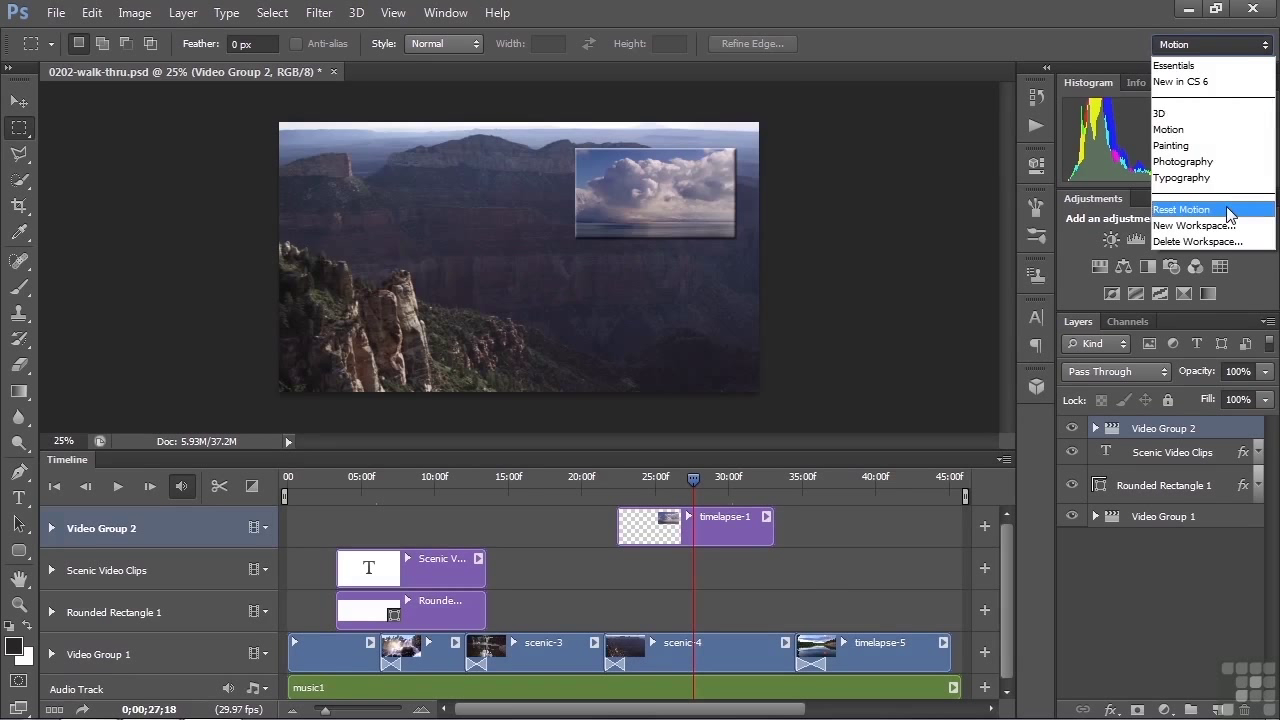
{"action": "left_click", "coordinate": [1228, 210]}
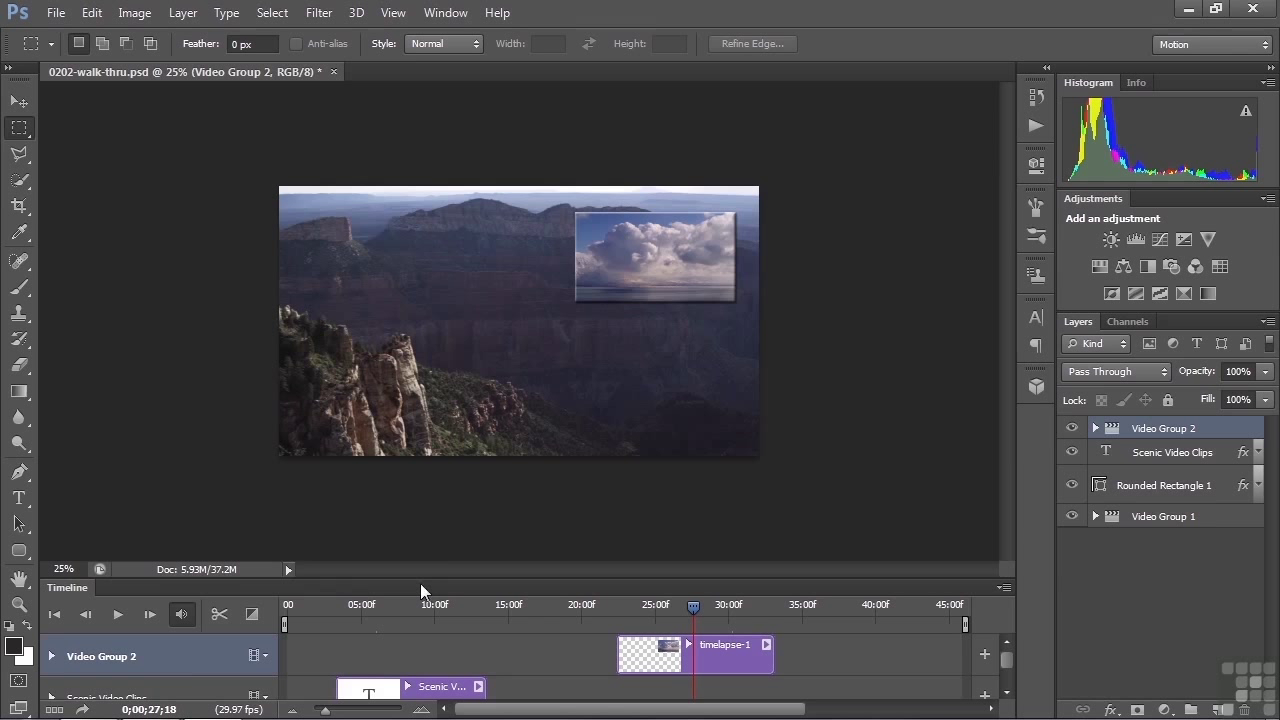
Step: Drag the Timeline panel taller to reveal all four tracks plus the music1 audio track
{"action": "left_click_drag", "start_coordinate": [429, 577], "coordinate": [443, 443]}
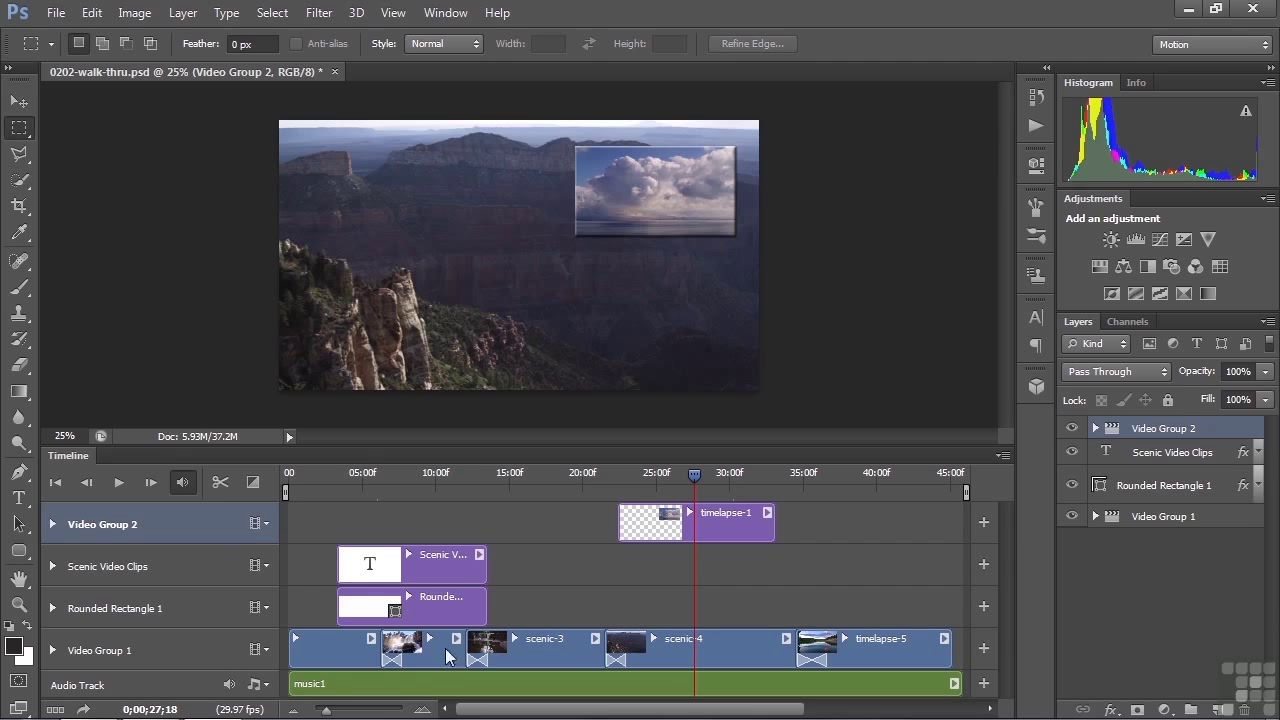
Step: Expand Video Group 1 and select the scenic-1 clip and the scenic-2 and scenic-3 layers
{"action": "left_click", "coordinate": [1095, 516]}
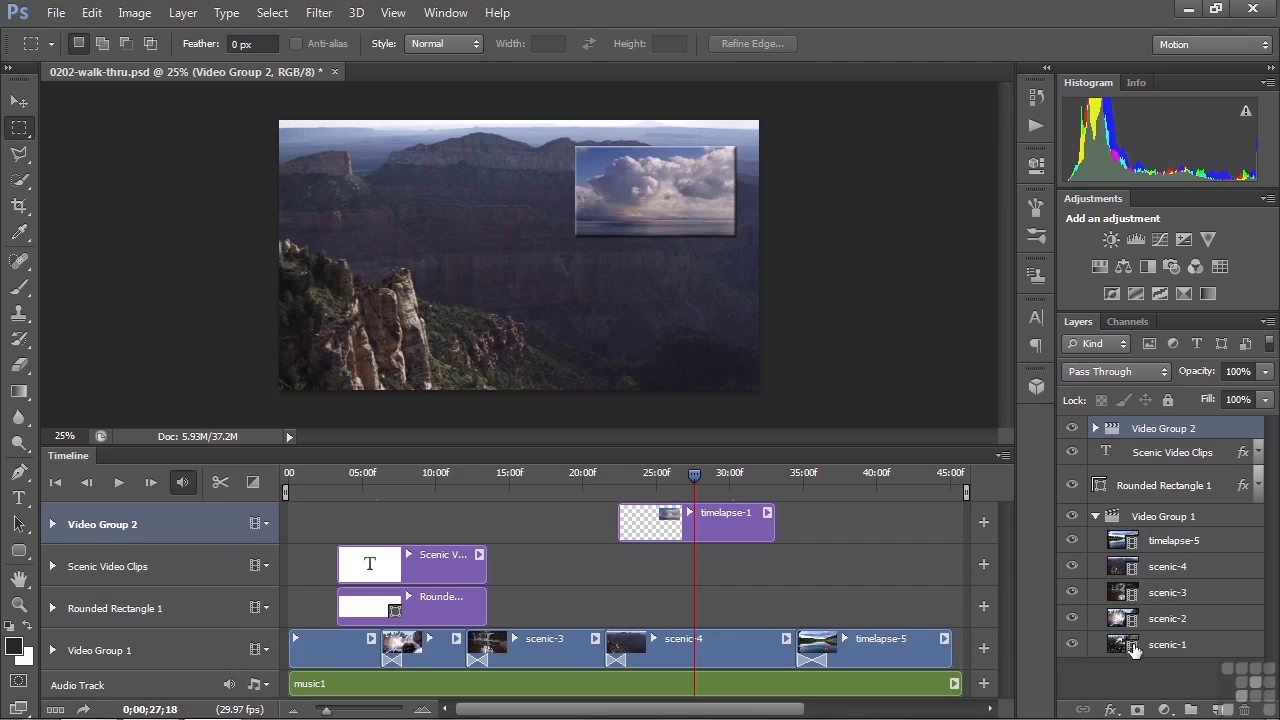
{"action": "left_click", "coordinate": [327, 647]}
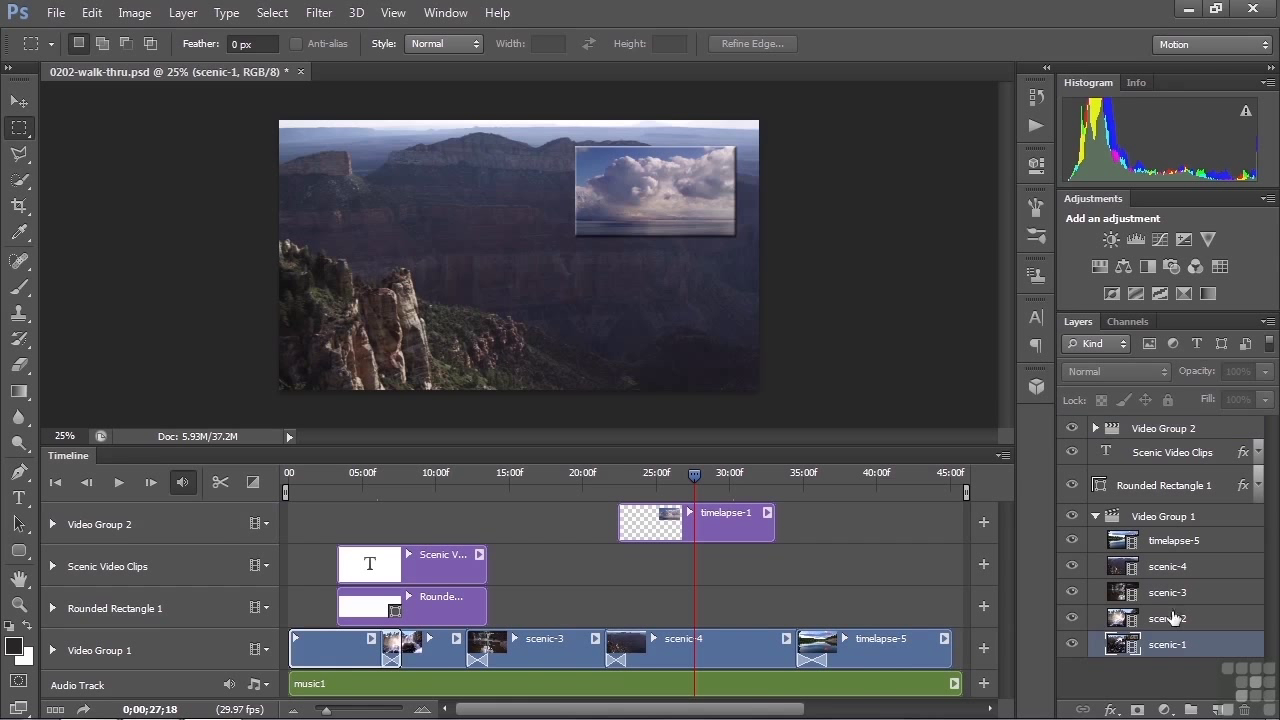
{"action": "left_click", "coordinate": [1185, 619]}
{"action": "left_click", "coordinate": [1180, 593]}
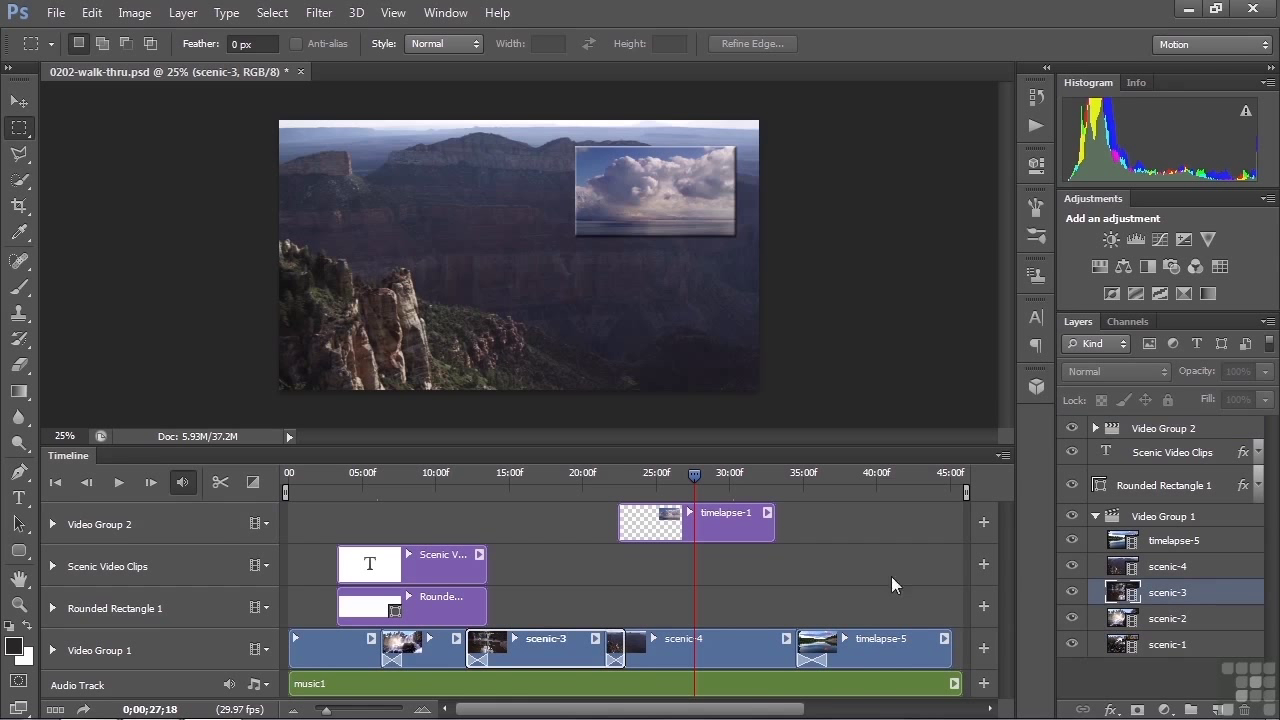
Step: Drag the scenic-2 clip earlier over scenic-1, then undo the move with Ctrl+Z
{"action": "left_click", "coordinate": [412, 656]}
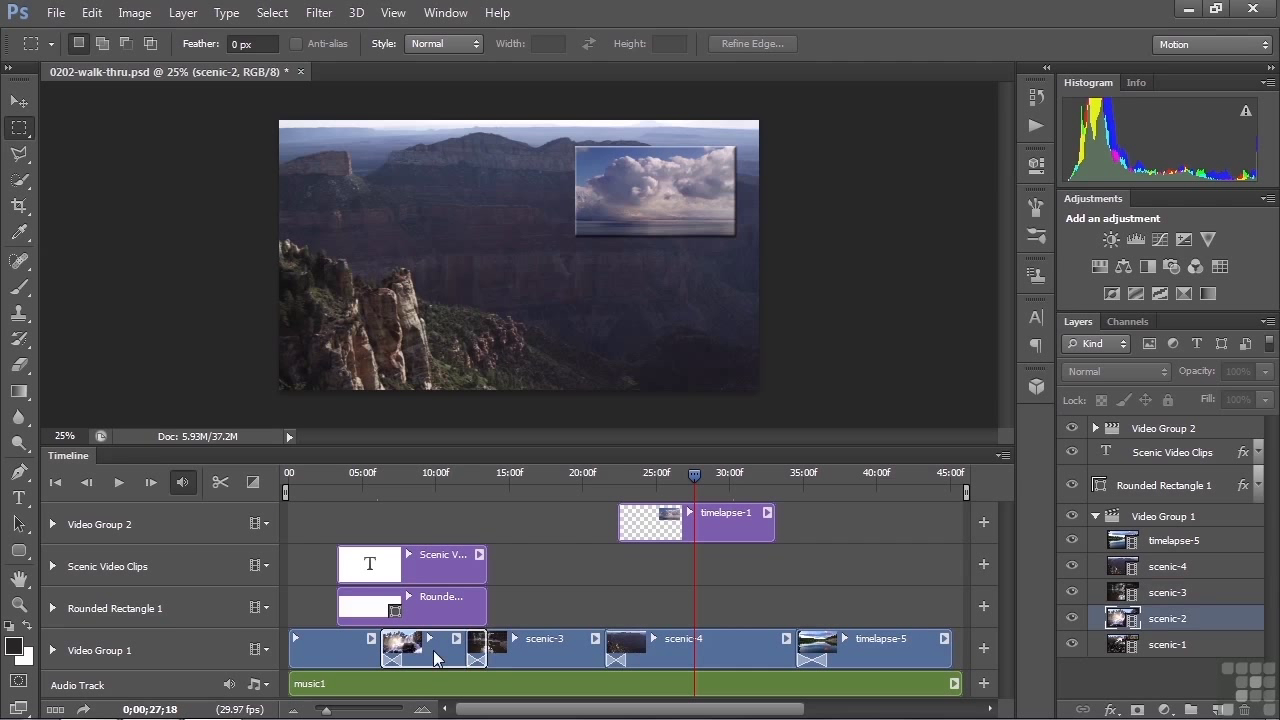
{"action": "left_click_drag", "start_coordinate": [433, 650], "coordinate": [322, 652]}
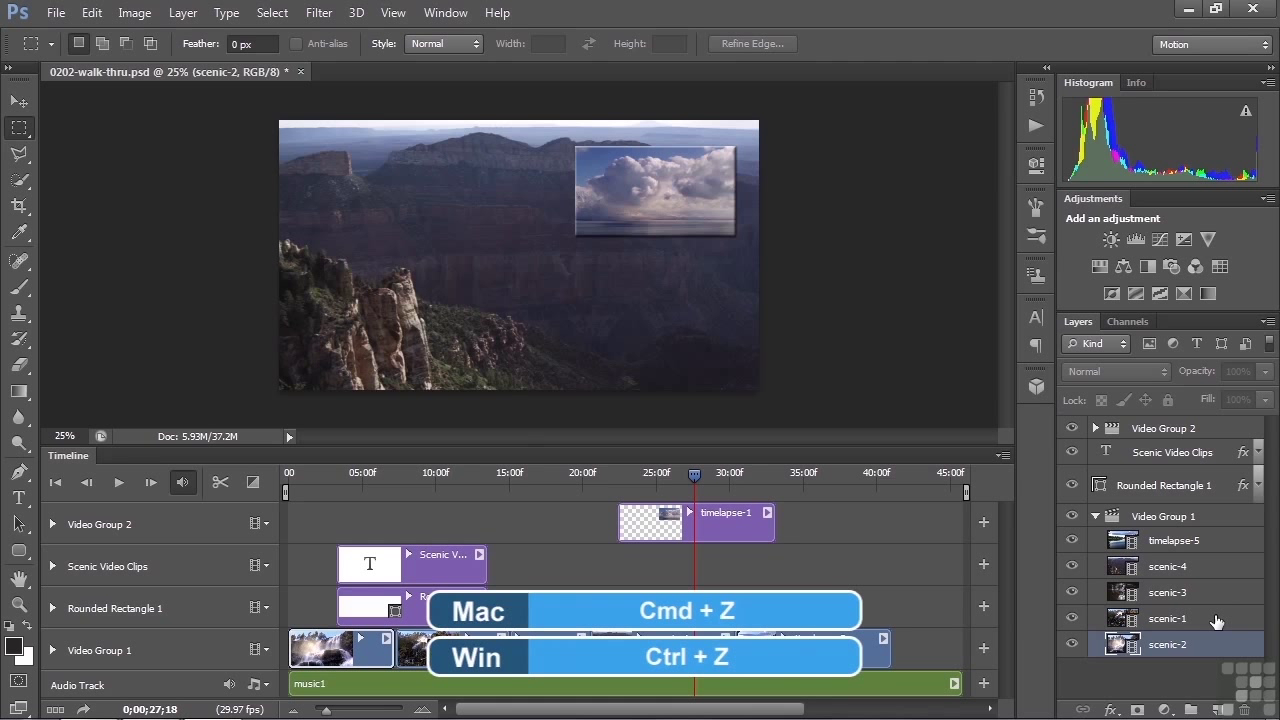
{"action": "key", "text": "ctrl+z"}
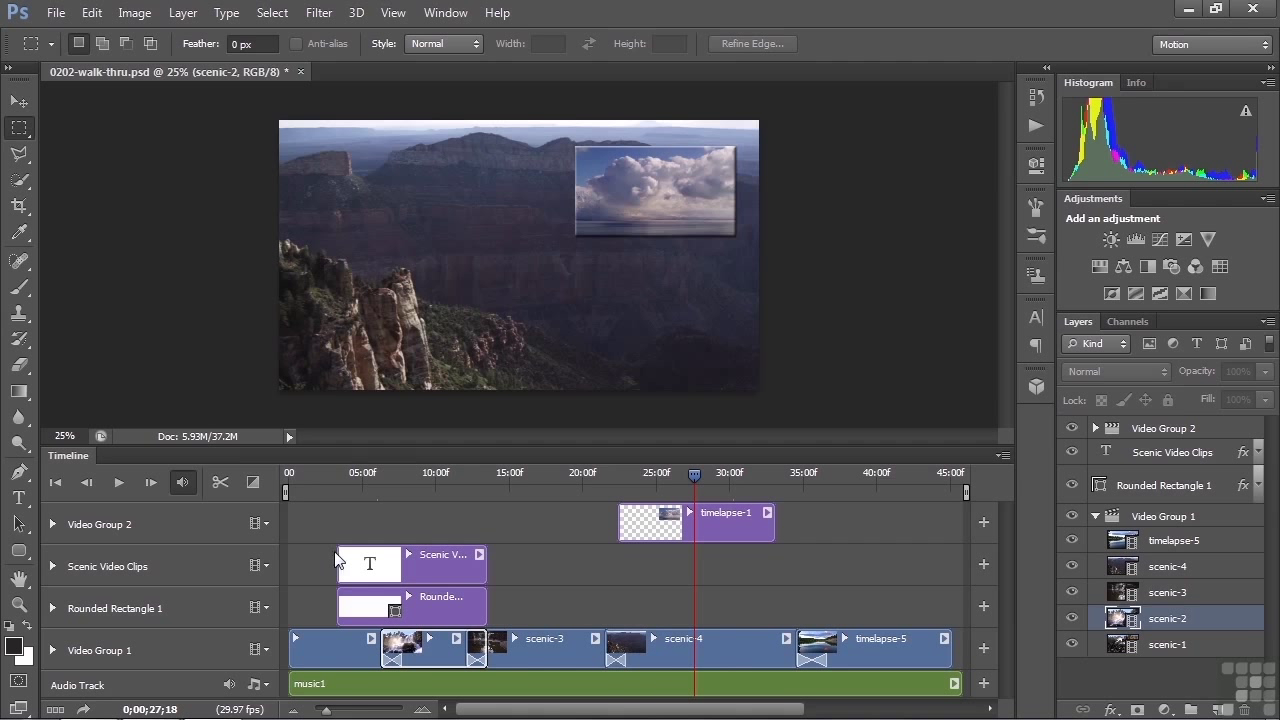
Step: Scrub the playhead to about 0;00;10;10 and select the transition at scenic-2's start
{"action": "left_click", "coordinate": [386, 473]}
{"action": "left_click_drag", "start_coordinate": [386, 473], "coordinate": [392, 478]}
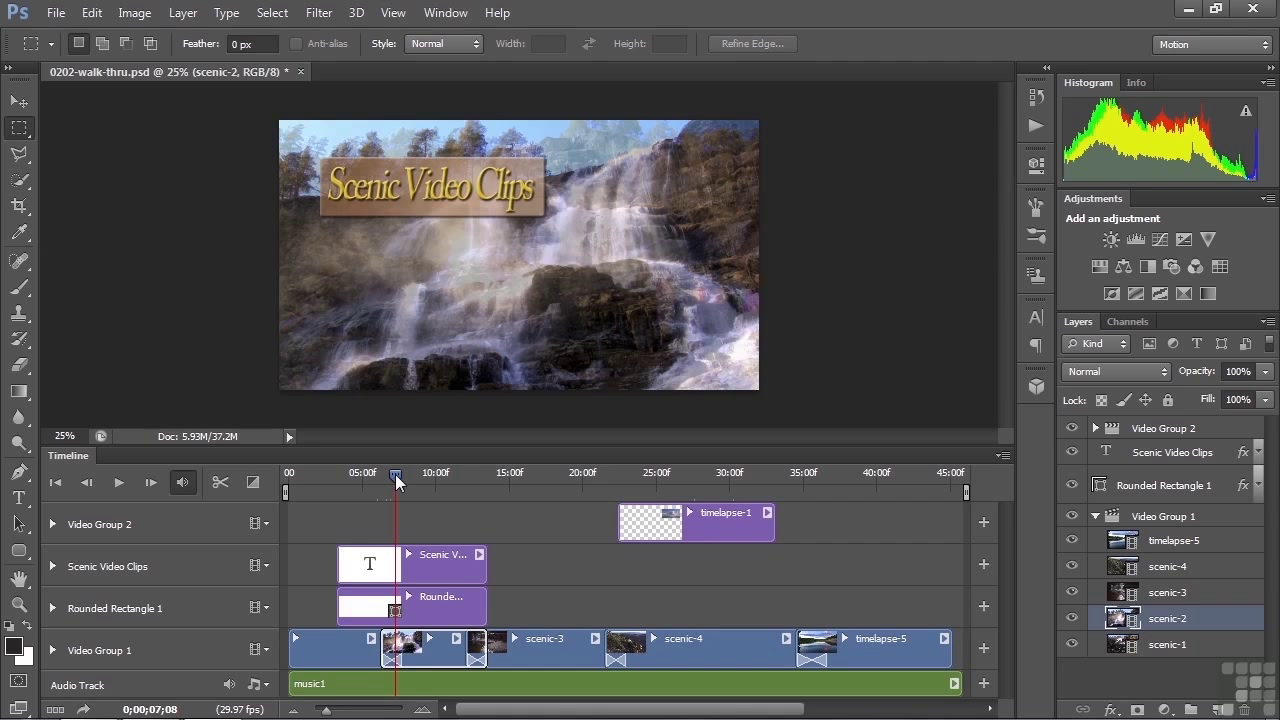
{"action": "left_click_drag", "start_coordinate": [395, 474], "coordinate": [440, 473]}
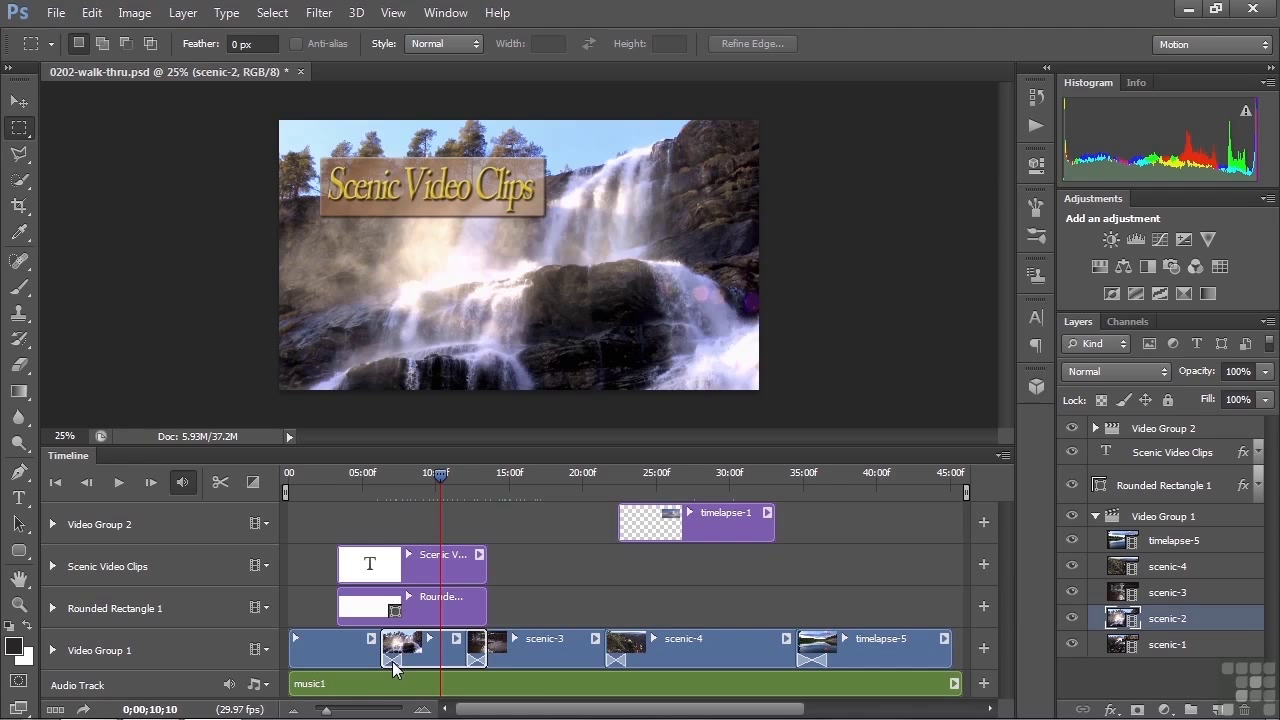
{"action": "left_click", "coordinate": [392, 661]}
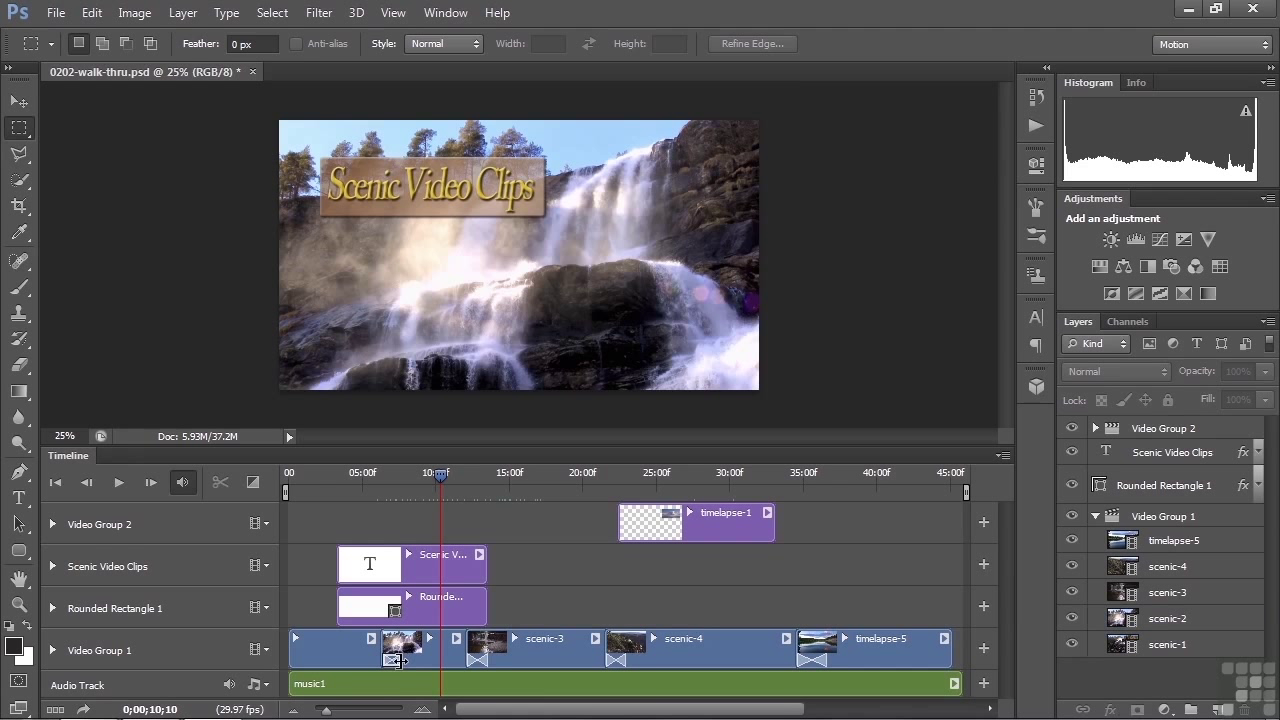
Step: Lengthen the scenic-2 transition to 02;13, then solo the Scenic Video Clips title layer
{"action": "left_click_drag", "start_coordinate": [400, 660], "coordinate": [465, 646]}
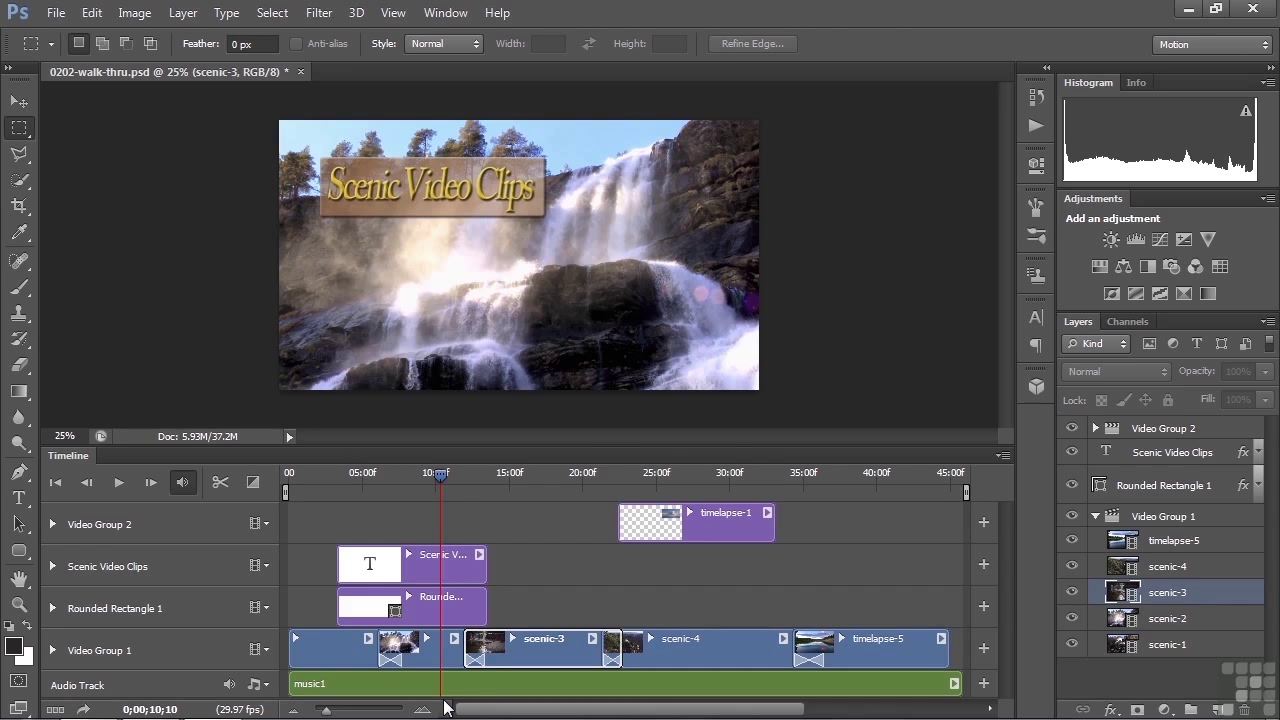
{"action": "left_click", "coordinate": [445, 612]}
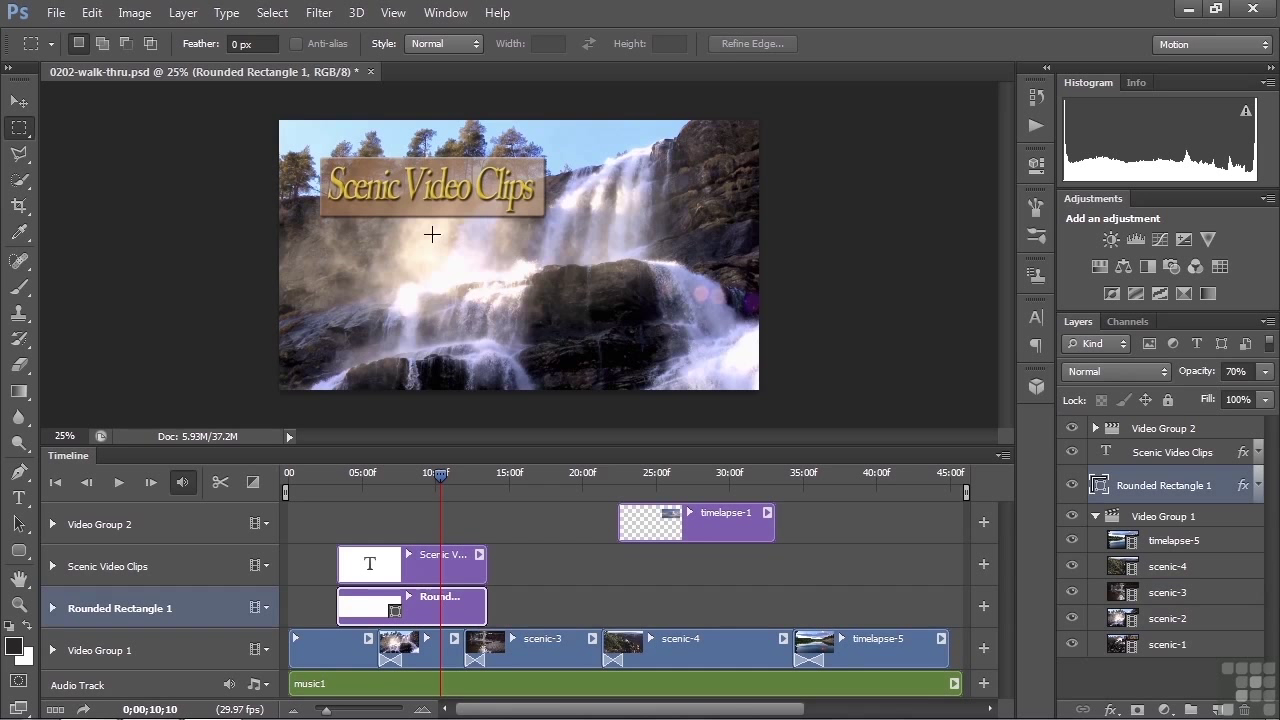
{"action": "left_click", "coordinate": [1072, 487], "text": "alt"}
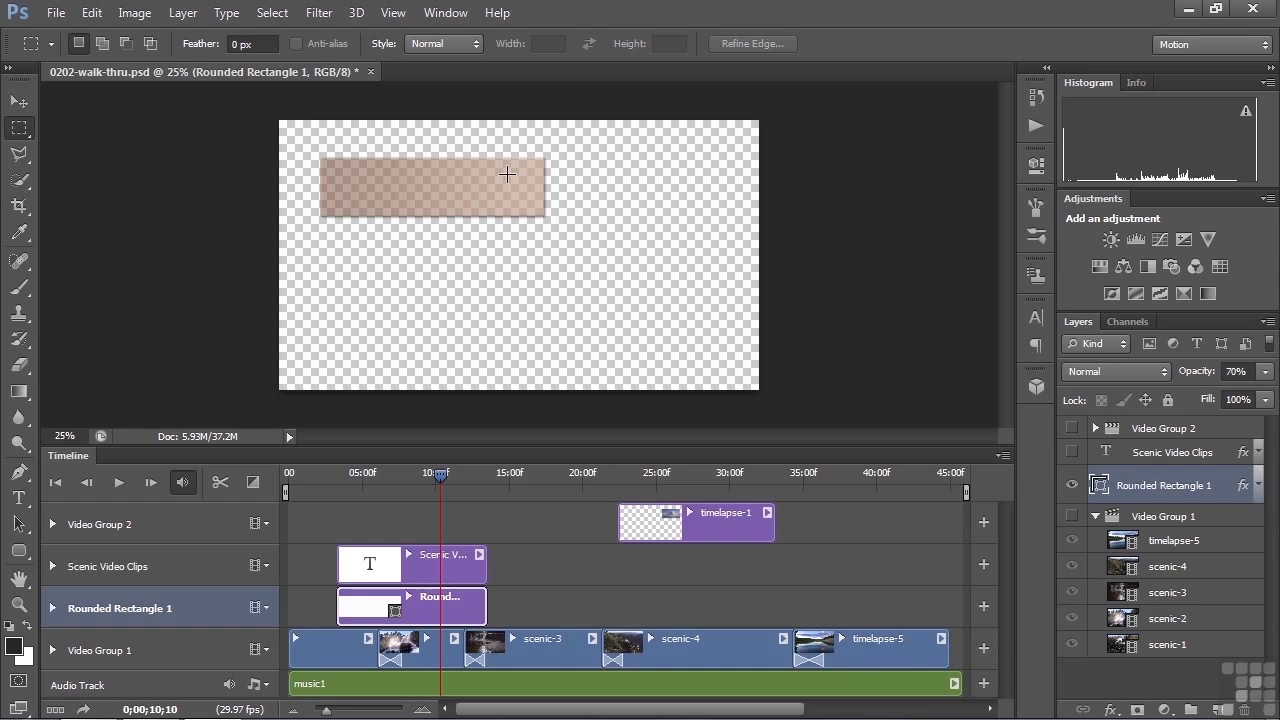
{"action": "left_click", "coordinate": [1070, 486], "text": "alt"}
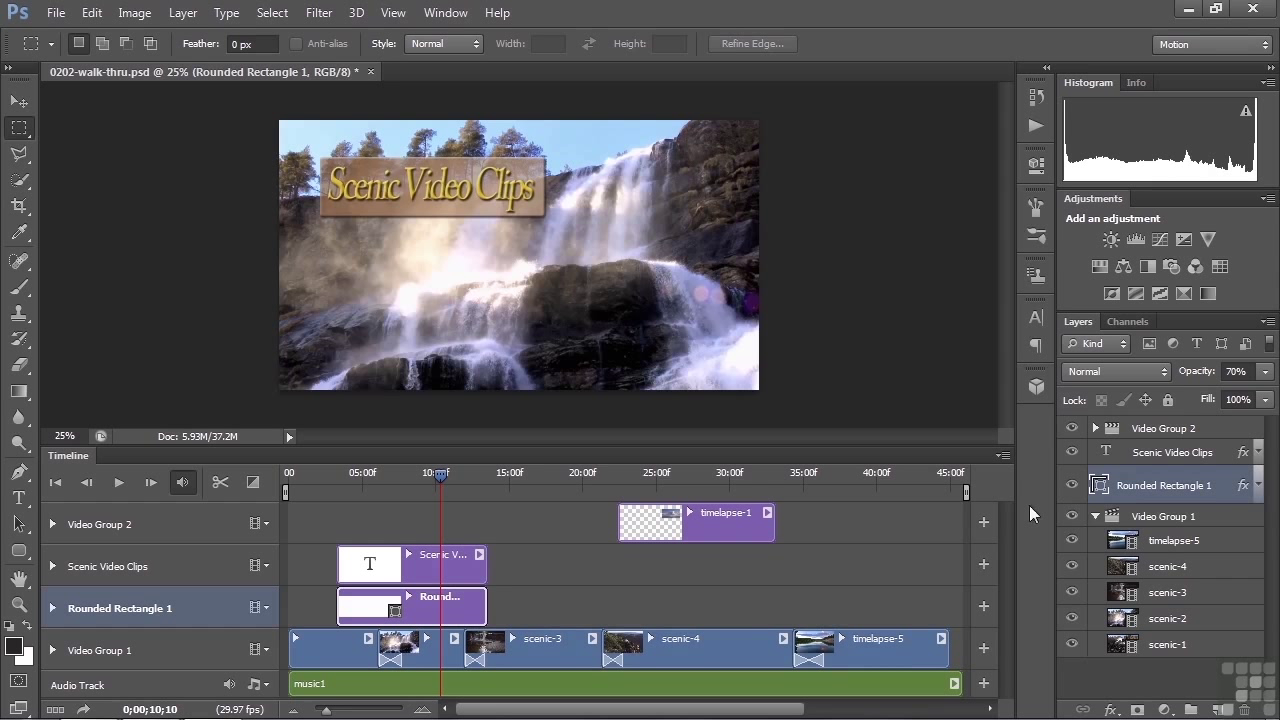
{"action": "left_click", "coordinate": [1071, 453], "text": "alt"}
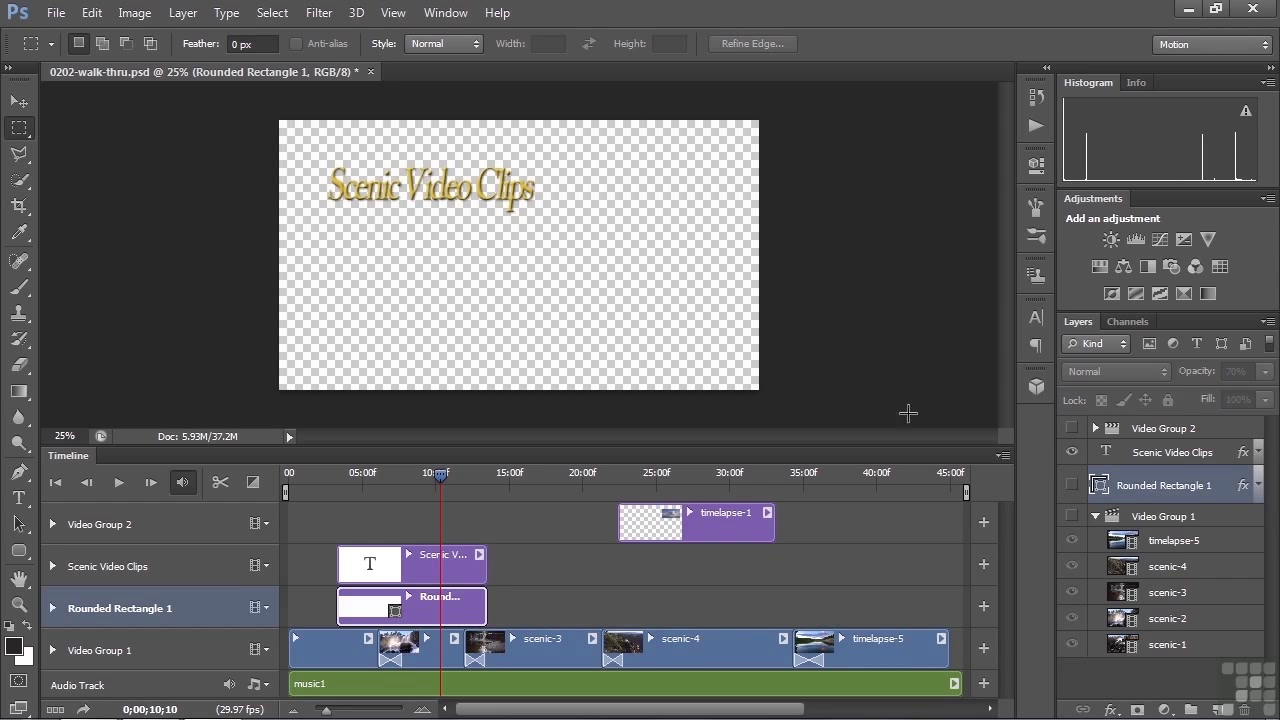
{"action": "left_click", "coordinate": [1117, 456]}
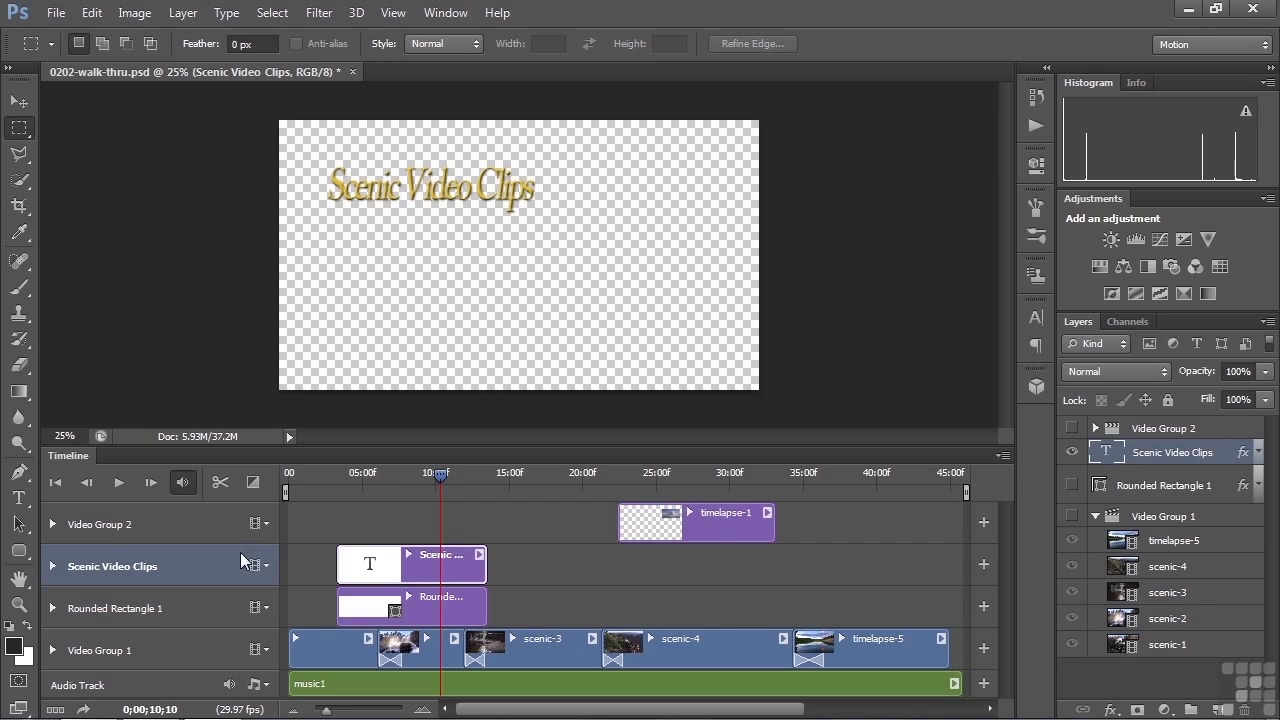
Step: Restore all layers and scrub through the timelapse-1 cloud inset around 0;00;28;07
{"action": "left_click", "coordinate": [716, 525]}
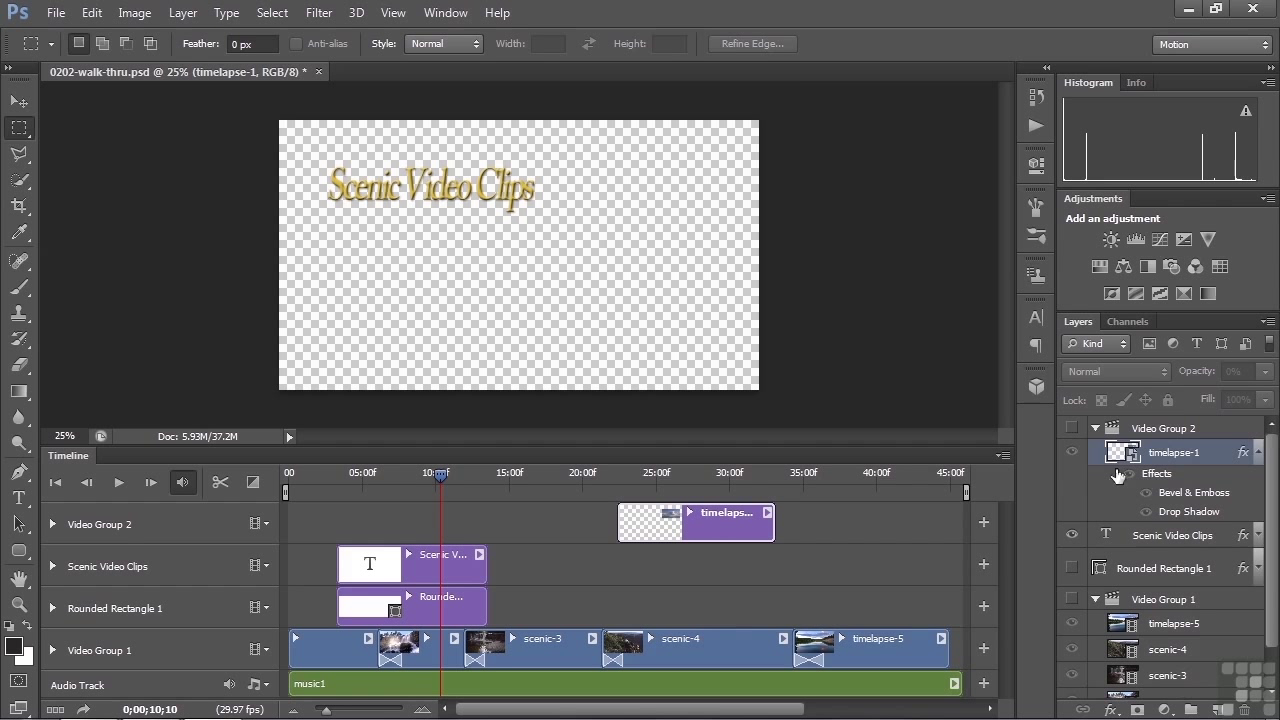
{"action": "left_click", "coordinate": [698, 477]}
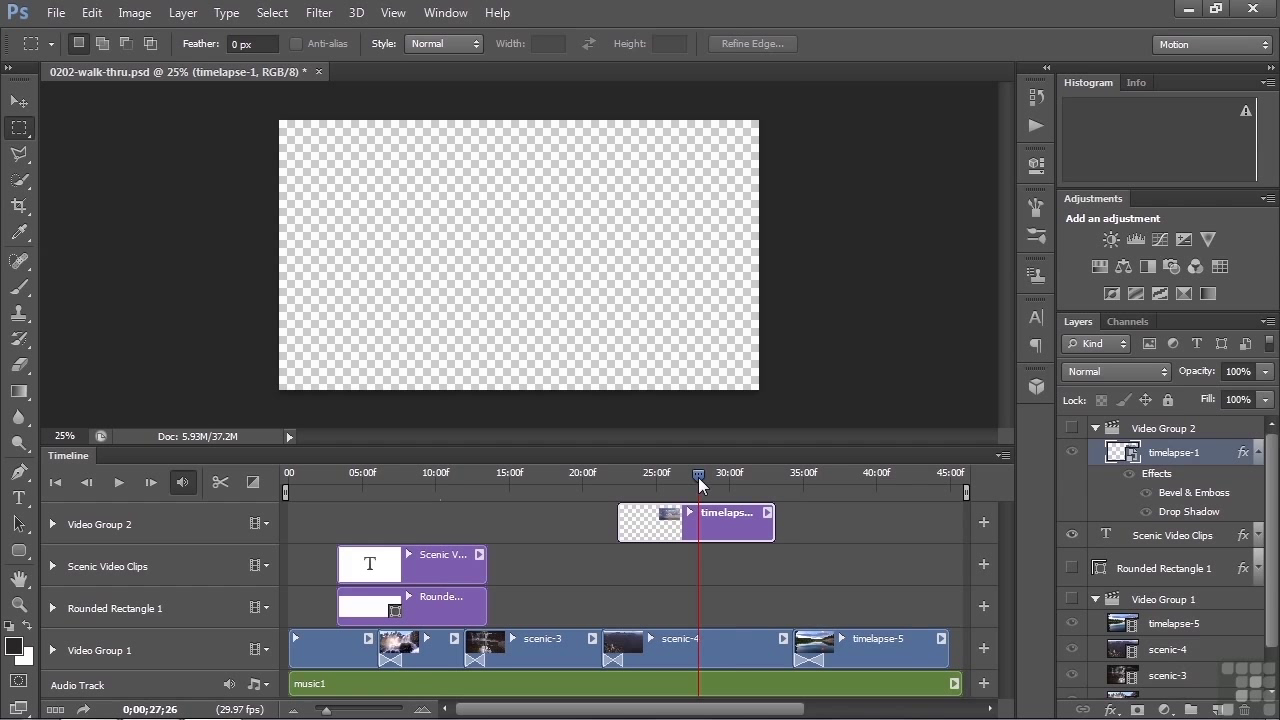
{"action": "left_click", "coordinate": [1068, 536], "text": "alt"}
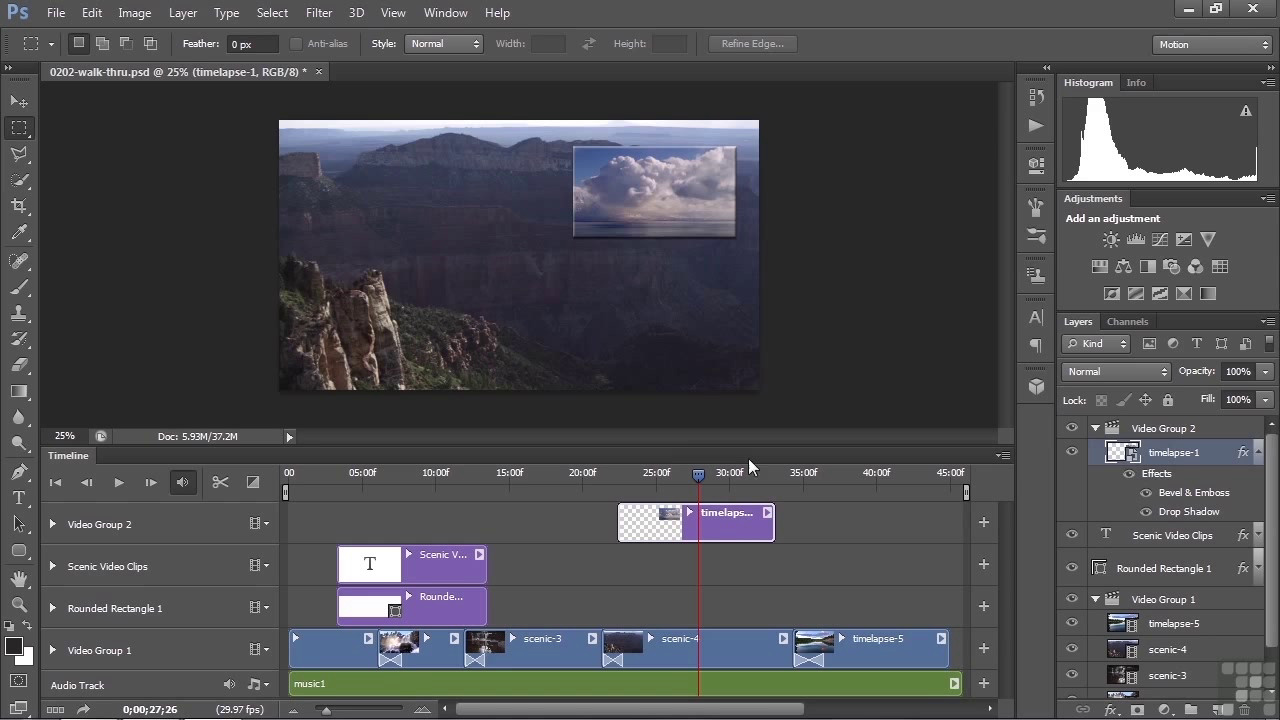
{"action": "mouse_move", "coordinate": [698, 474]}
{"action": "left_mouse_down"}
{"action": "mouse_move", "coordinate": [760, 480]}
{"action": "mouse_move", "coordinate": [659, 477]}
{"action": "mouse_move", "coordinate": [711, 476]}
{"action": "mouse_move", "coordinate": [700, 482]}
{"action": "left_mouse_up"}
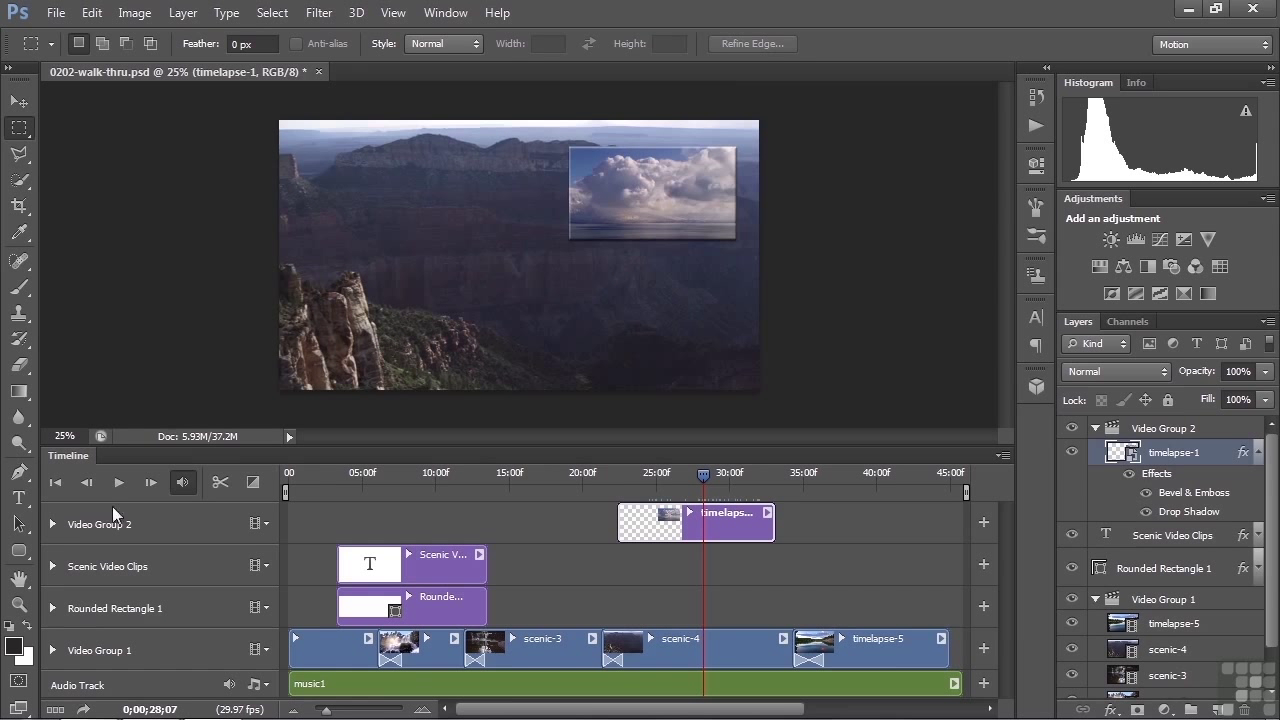
Step: Expand Video Group 2 and step through the inset's Transform keyframes
{"action": "left_click", "coordinate": [53, 524]}
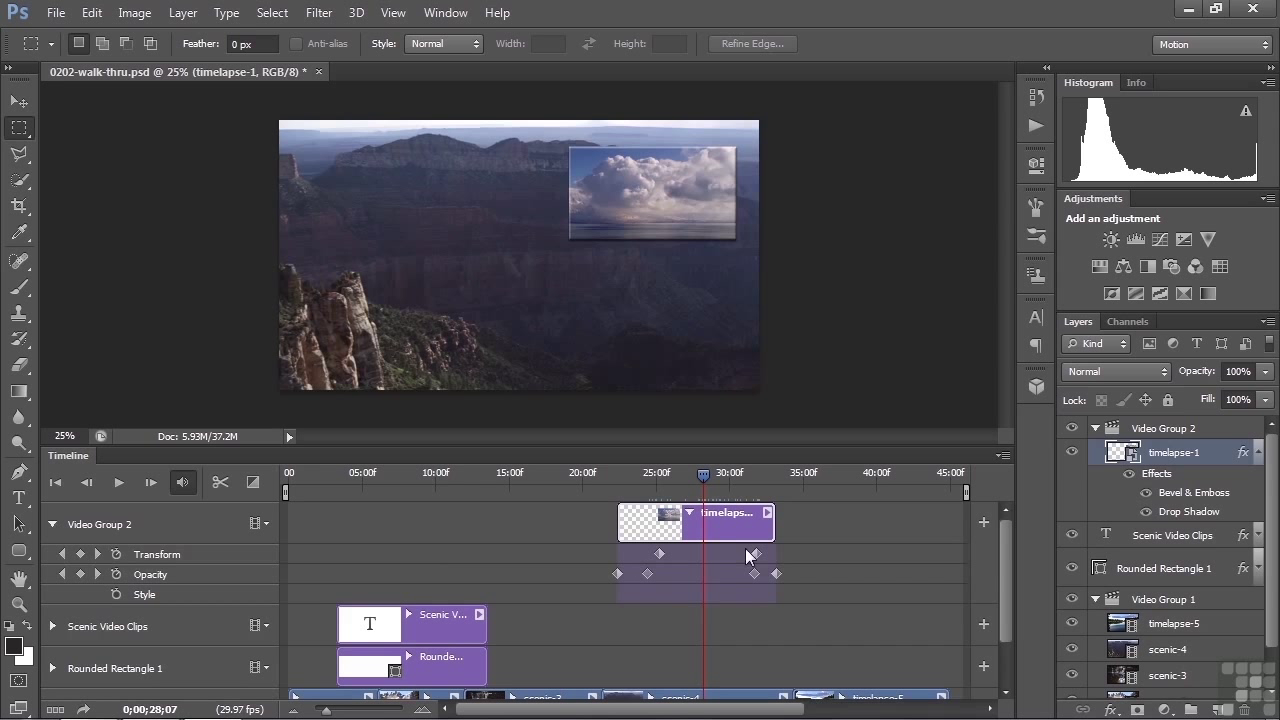
{"action": "left_click_drag", "start_coordinate": [704, 477], "coordinate": [662, 477]}
{"action": "left_click", "coordinate": [659, 553]}
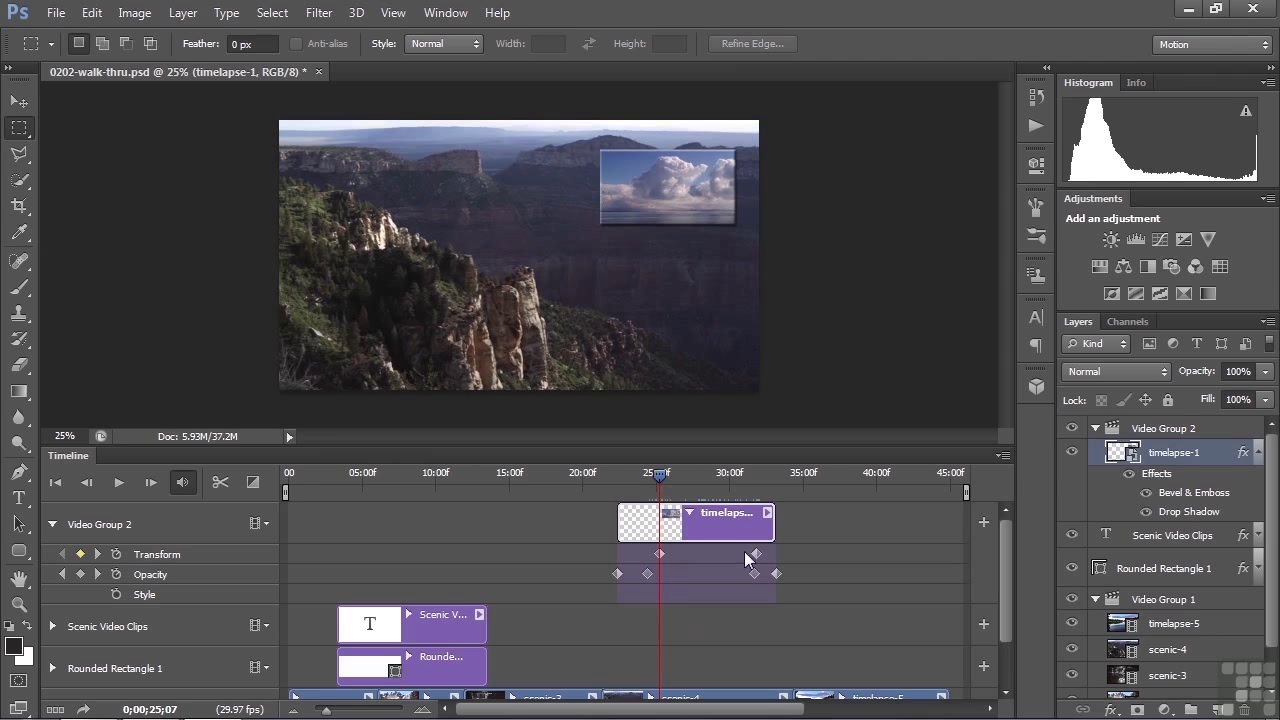
{"action": "left_click", "coordinate": [97, 553]}
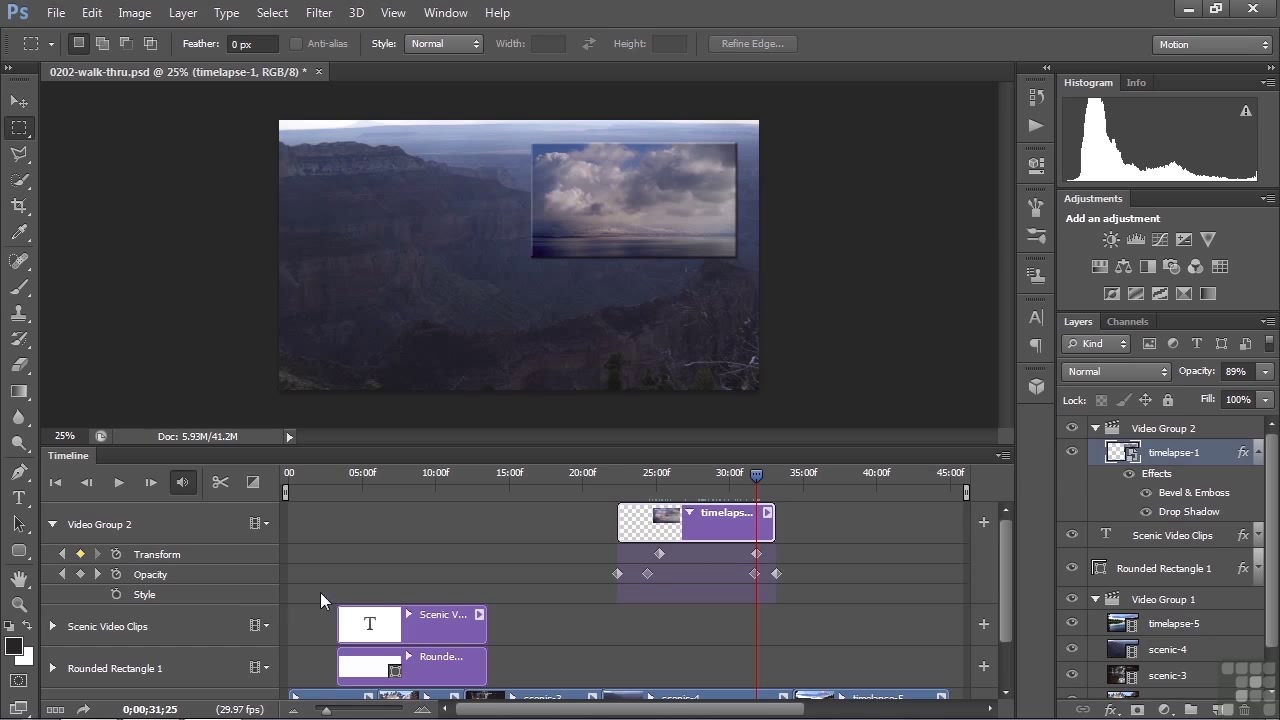
Step: Step through the Opacity keyframes near 25 seconds and scrub to where the inset fades to 31%
{"action": "left_click_drag", "start_coordinate": [756, 474], "coordinate": [614, 490]}
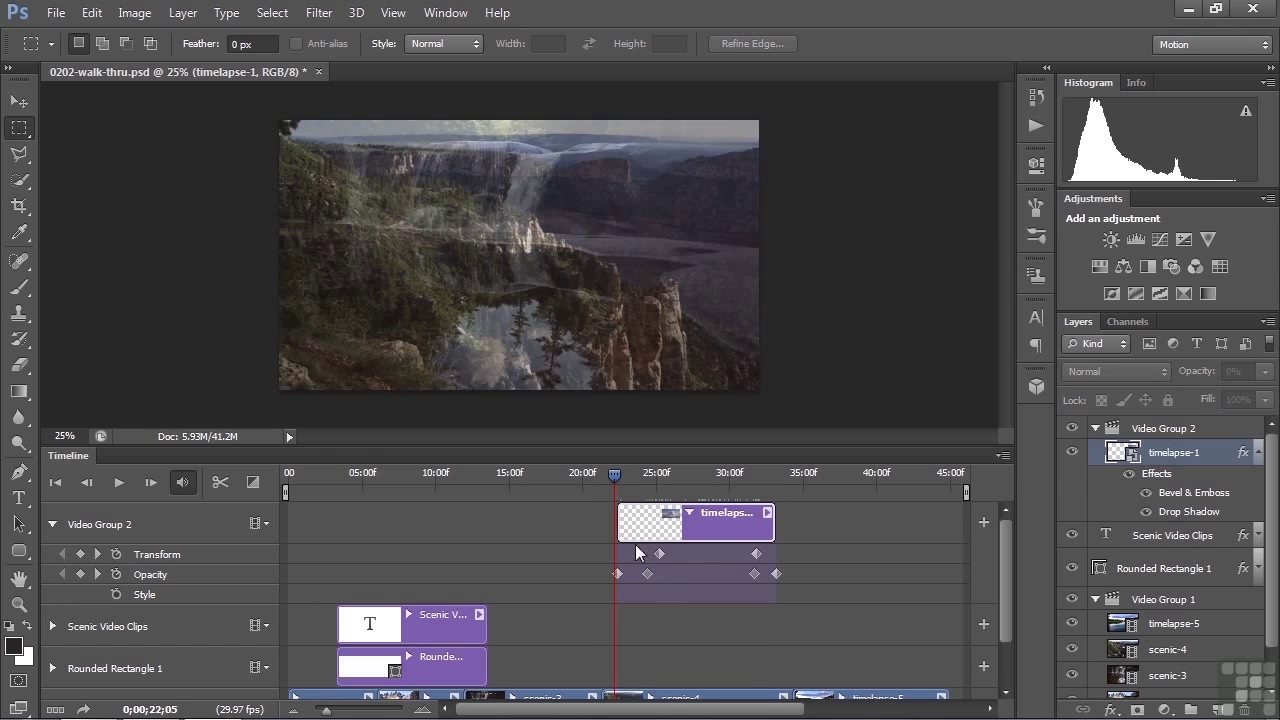
{"action": "left_click", "coordinate": [98, 574]}
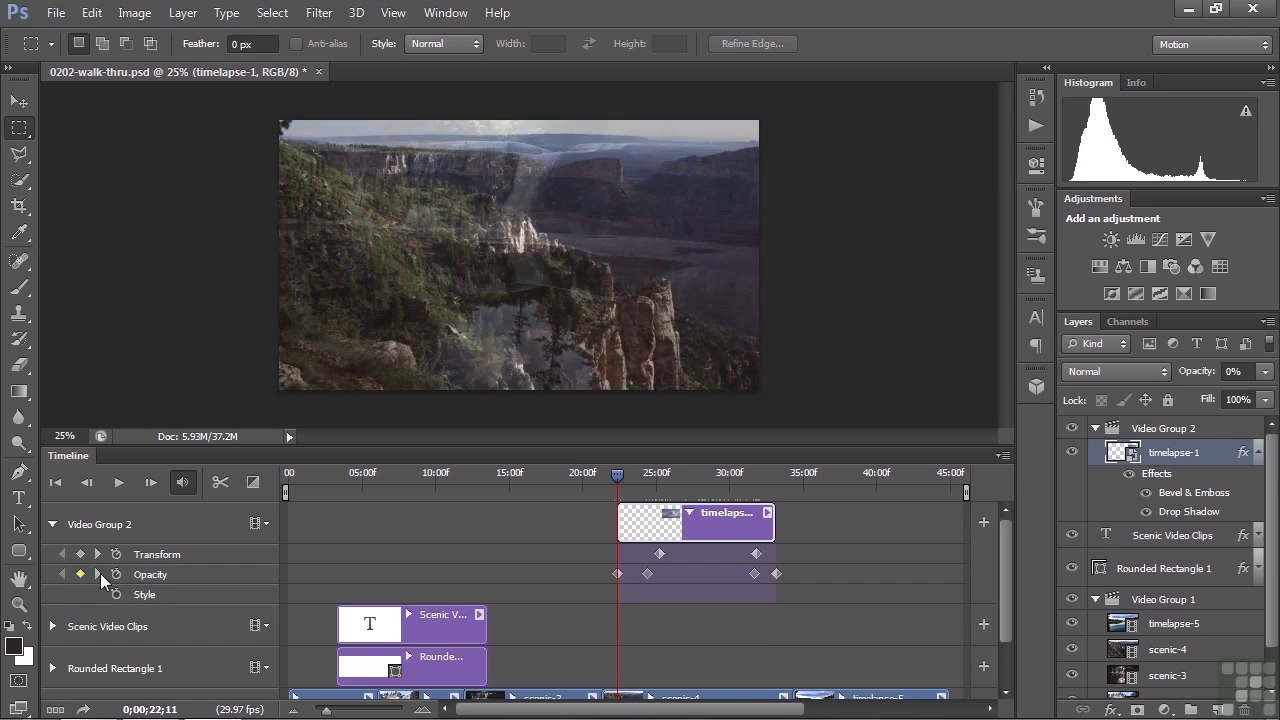
{"action": "left_click", "coordinate": [647, 574]}
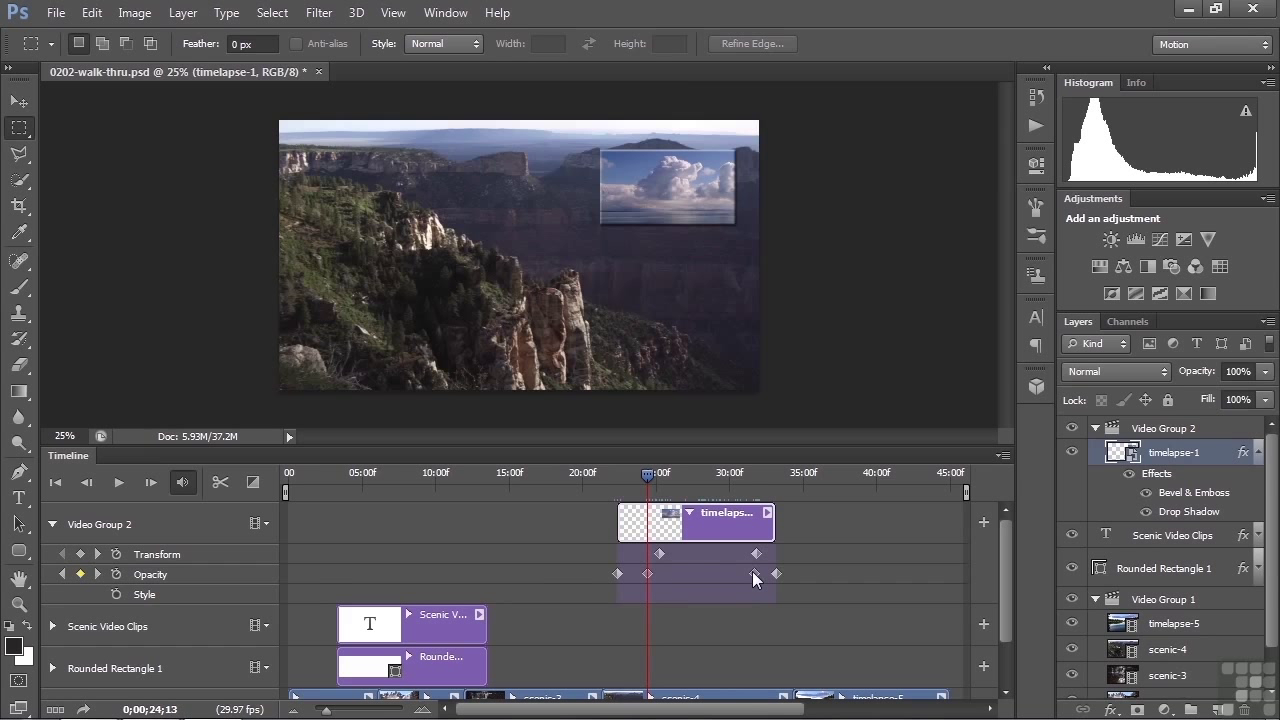
{"action": "left_click", "coordinate": [651, 477]}
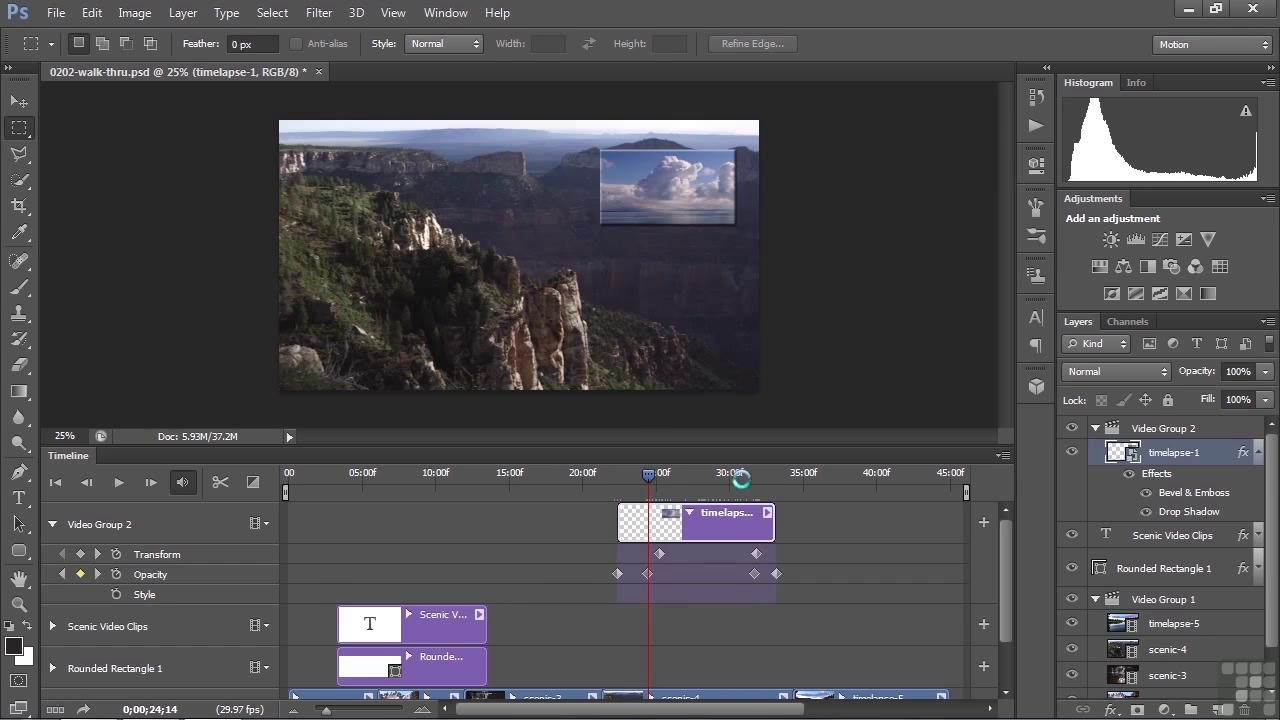
{"action": "left_click_drag", "start_coordinate": [740, 479], "coordinate": [769, 476]}
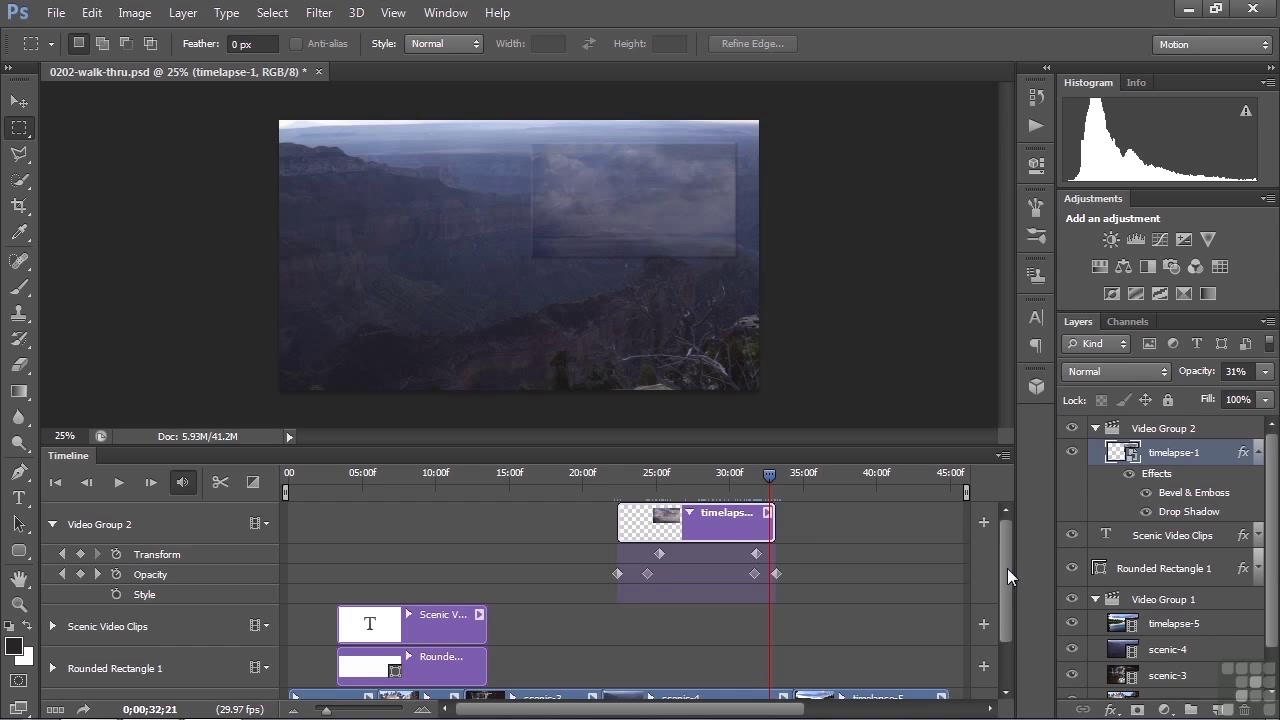
Step: Inspect the scenic-1 clip's video and audio settings
{"action": "left_click_drag", "start_coordinate": [1002, 563], "coordinate": [998, 646]}
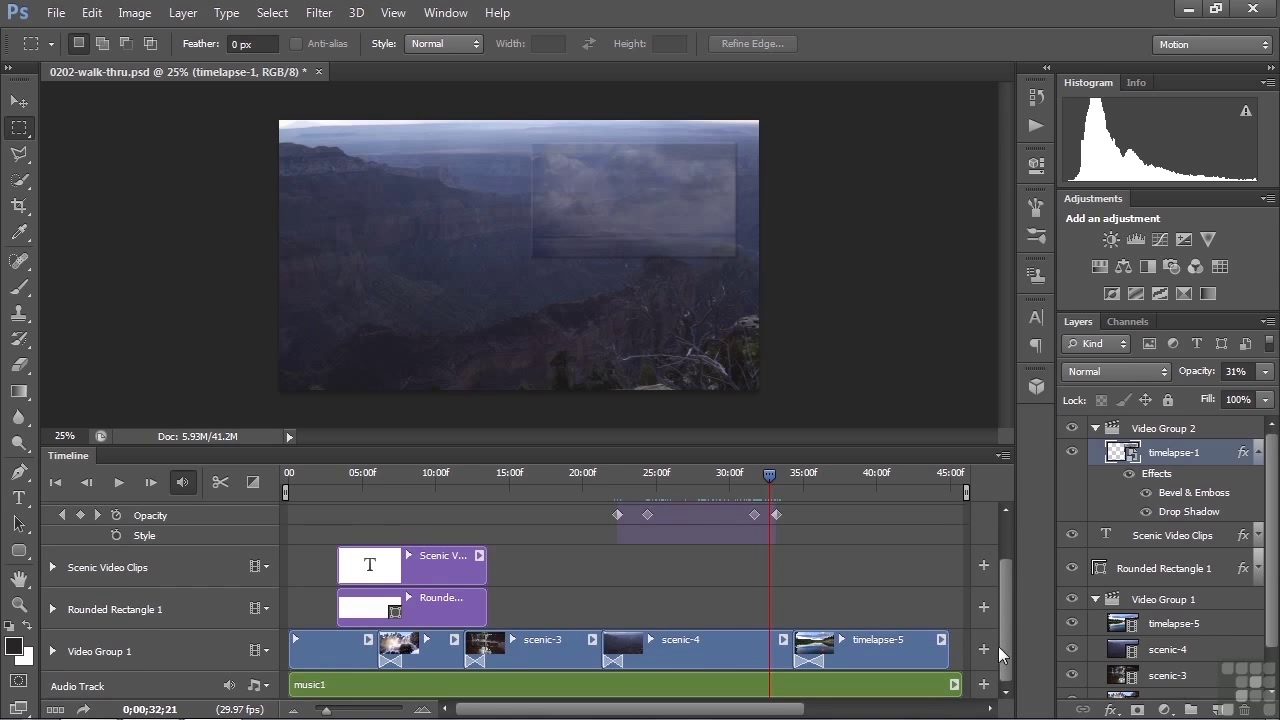
{"action": "left_click", "coordinate": [366, 641]}
{"action": "left_click", "coordinate": [368, 640]}
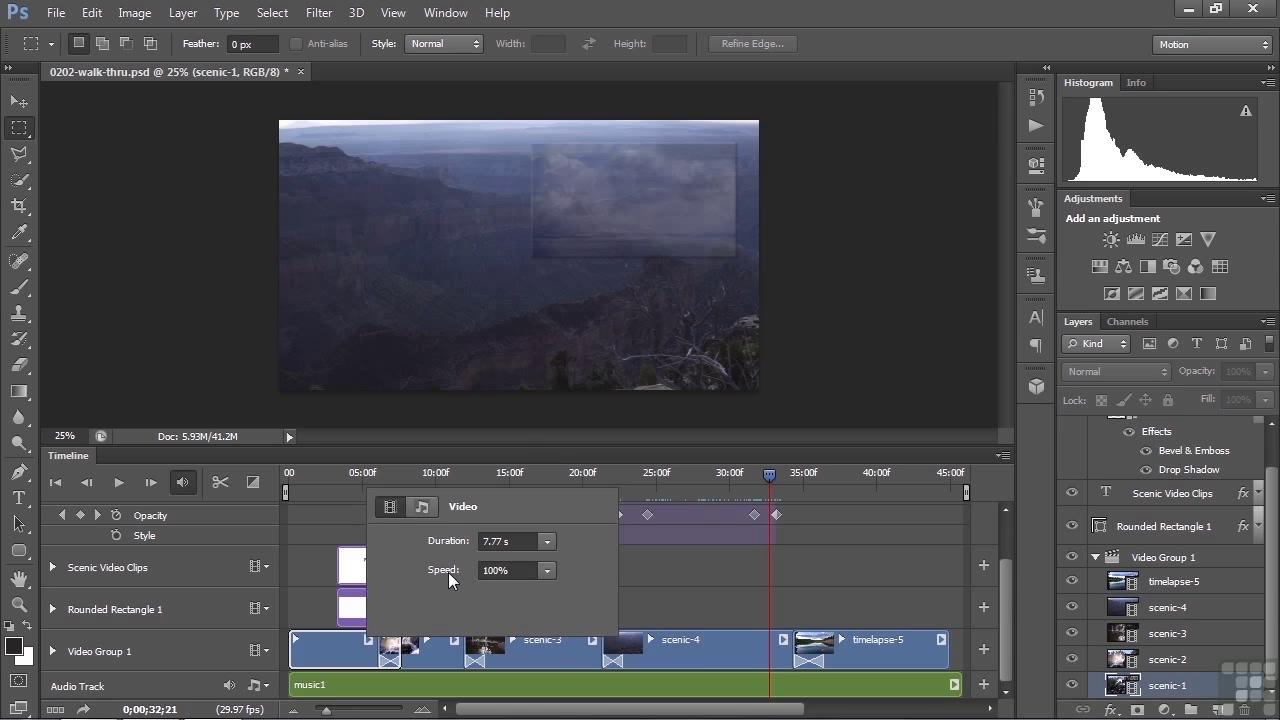
{"action": "left_click", "coordinate": [423, 506]}
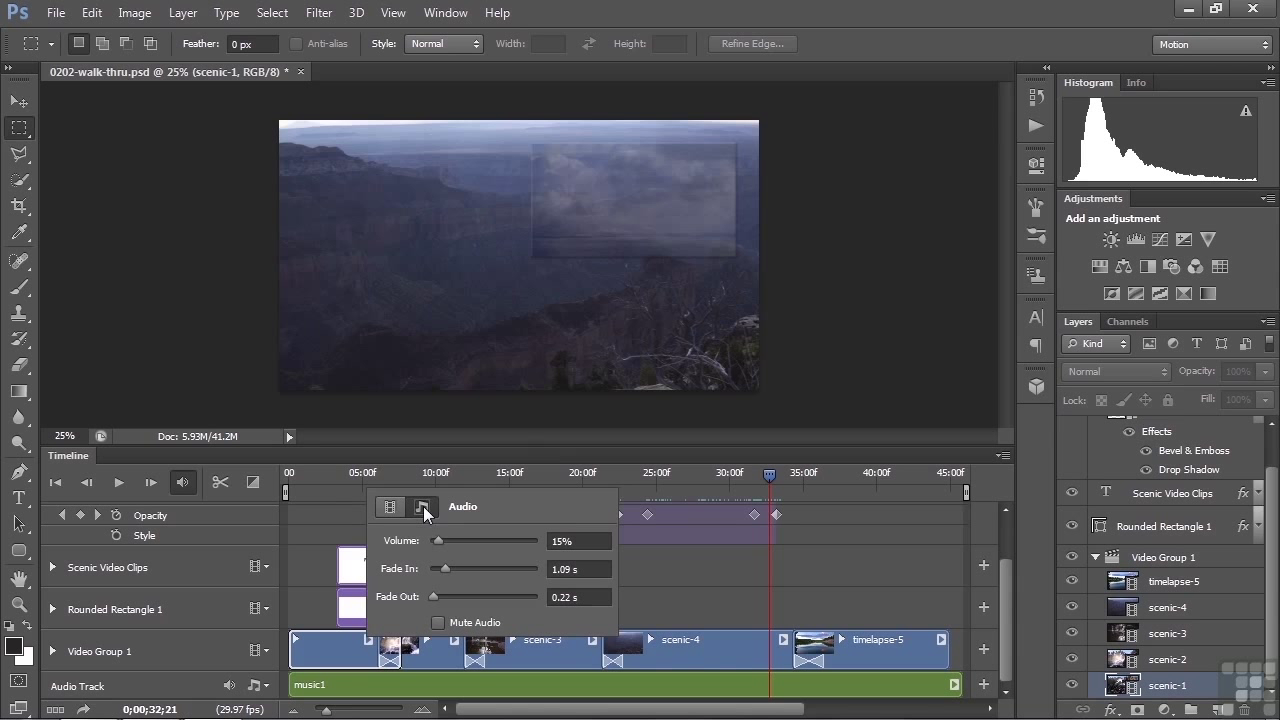
{"action": "left_click", "coordinate": [319, 476]}
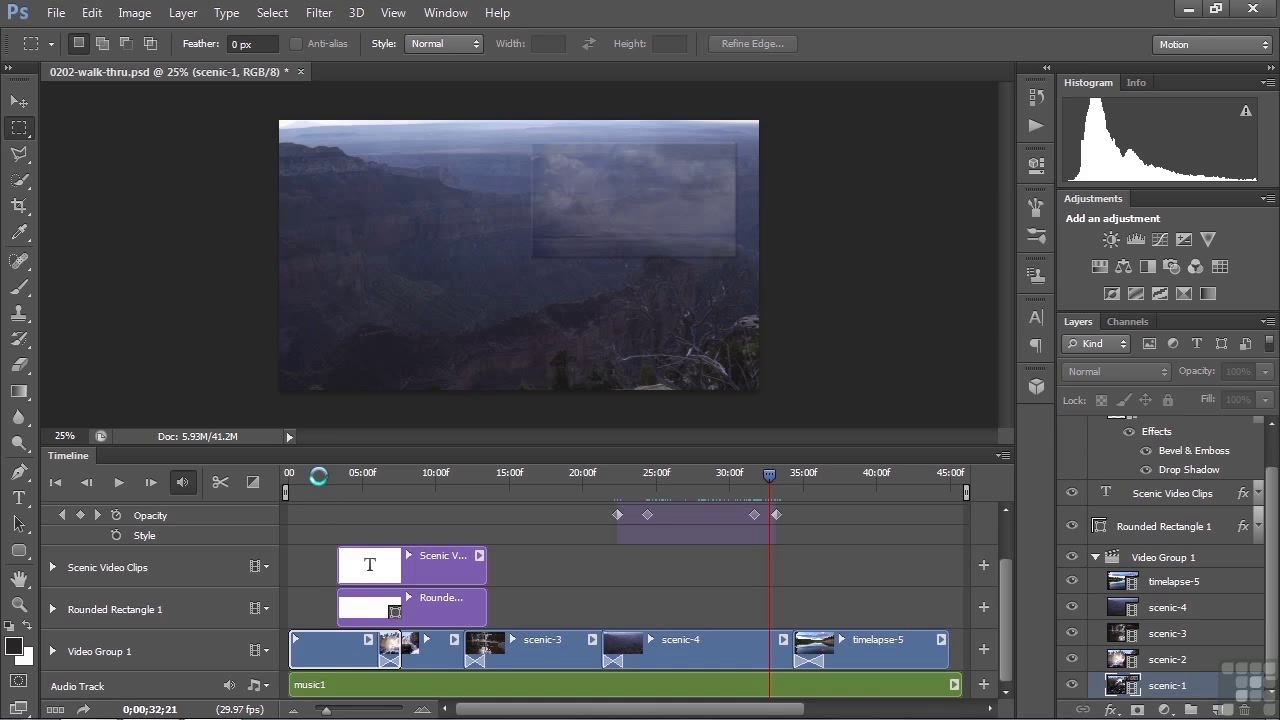
Step: Preview the opening title from about 2 seconds, then show scenic-1's audio: 15% volume, 1.09/0.22 s fades
{"action": "left_click", "coordinate": [319, 476]}
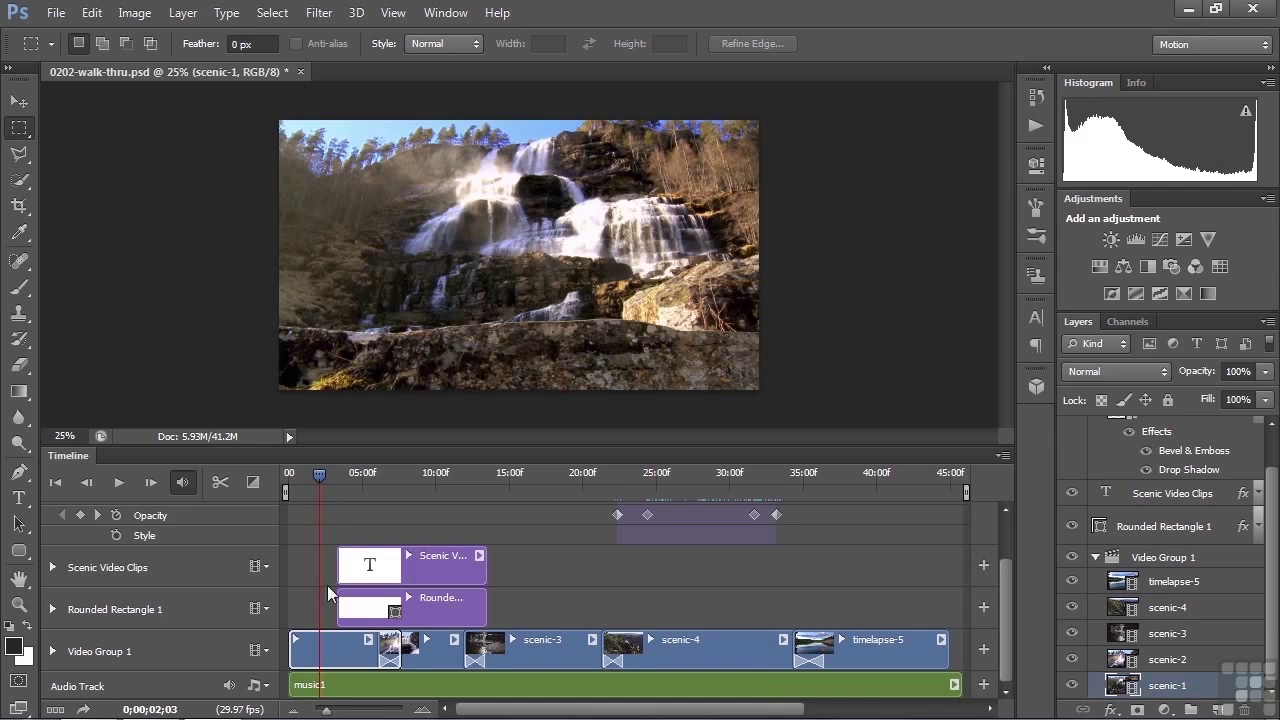
{"action": "key", "text": "space"}
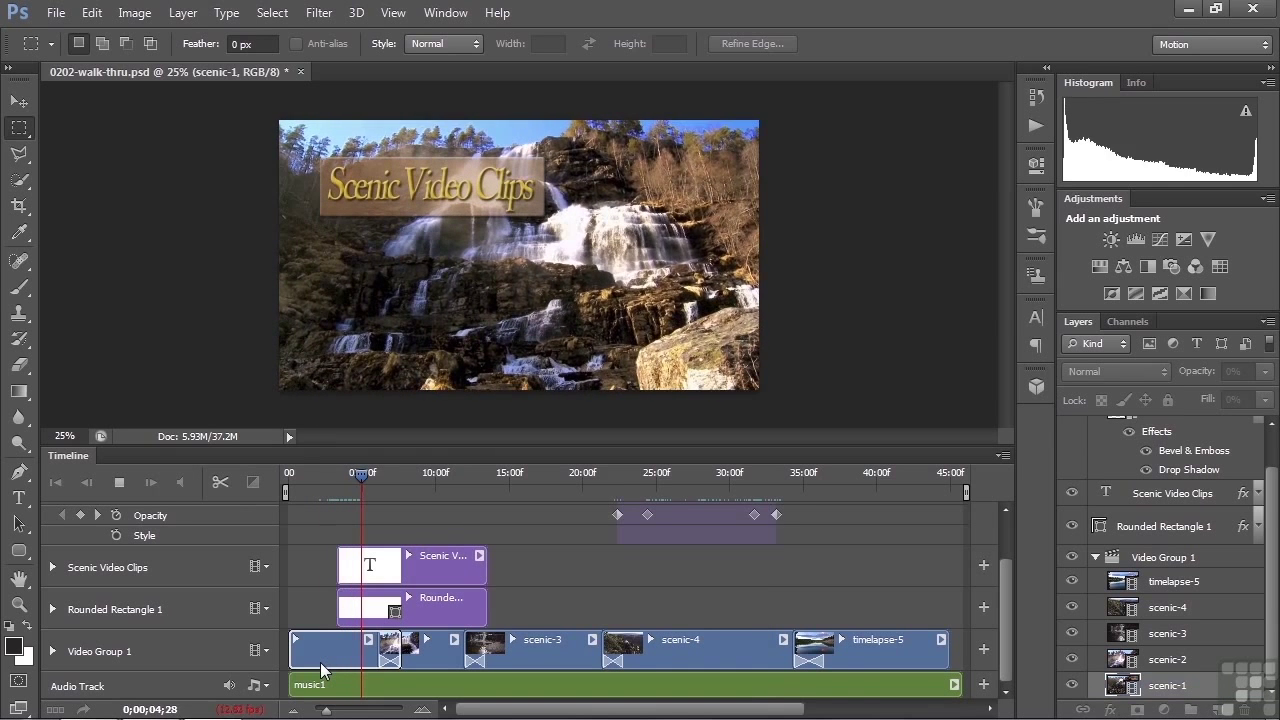
{"action": "key", "text": "space"}
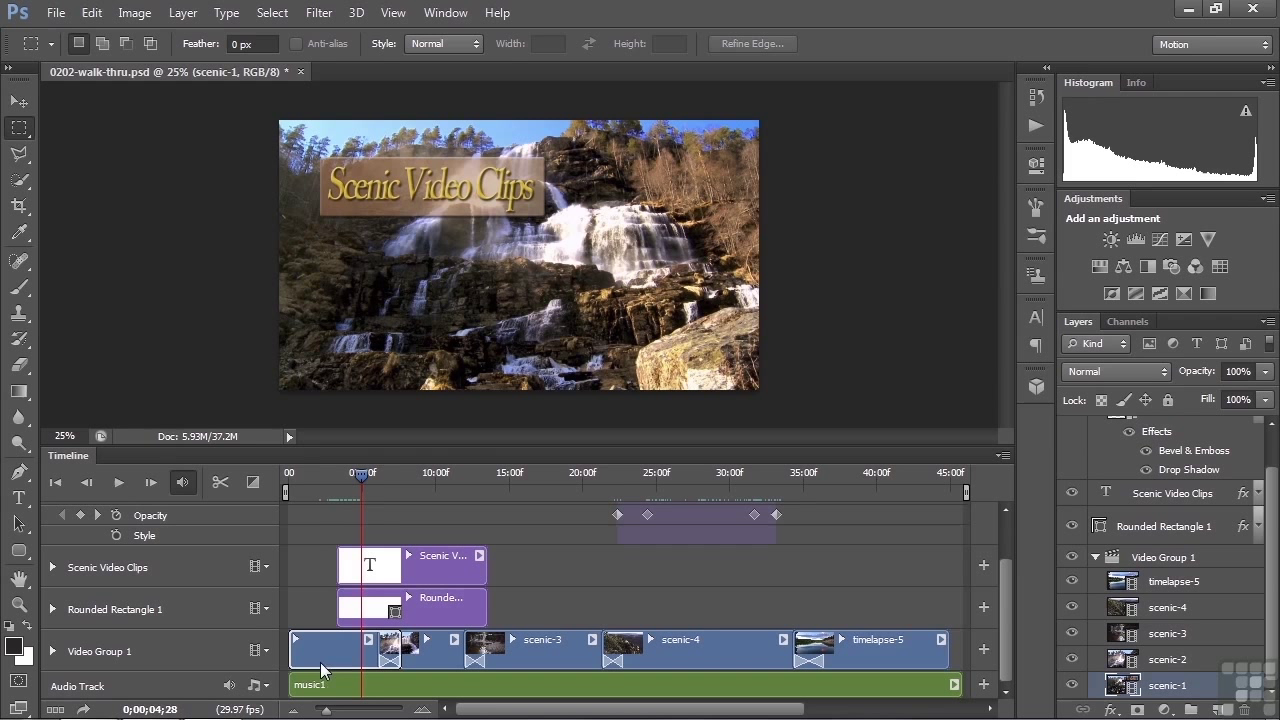
{"action": "left_click", "coordinate": [368, 640]}
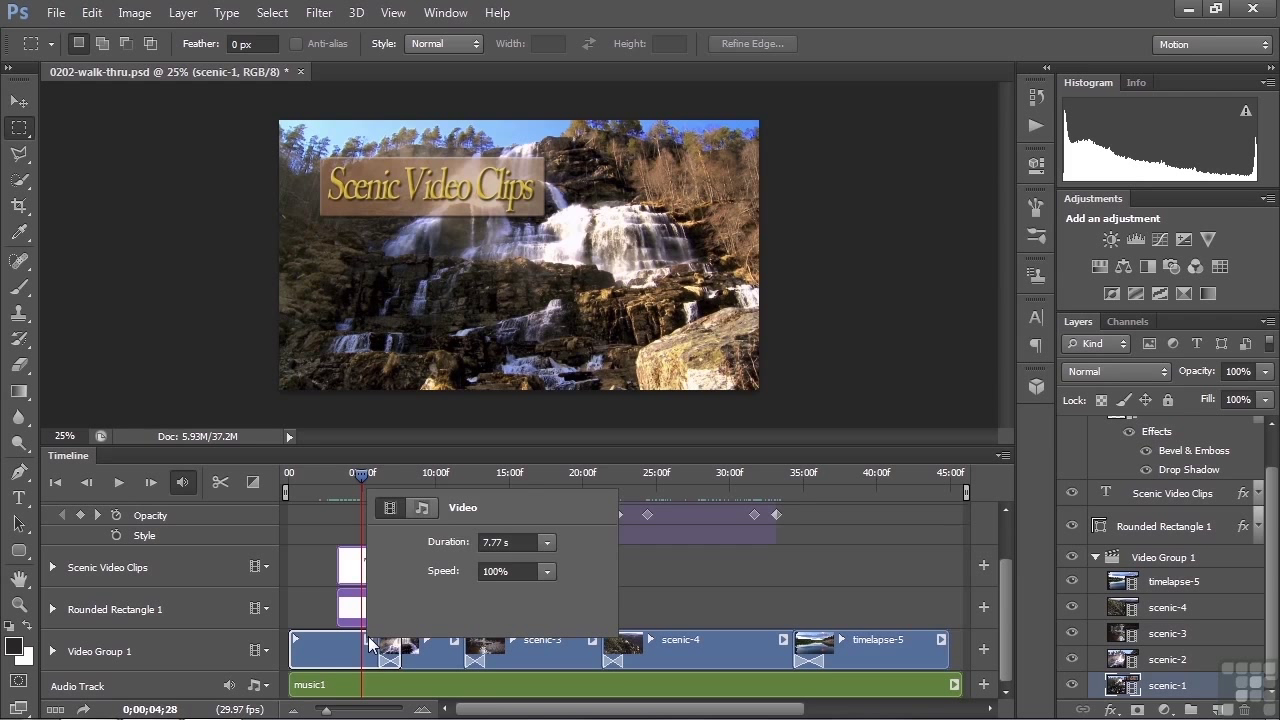
{"action": "left_click", "coordinate": [422, 509]}
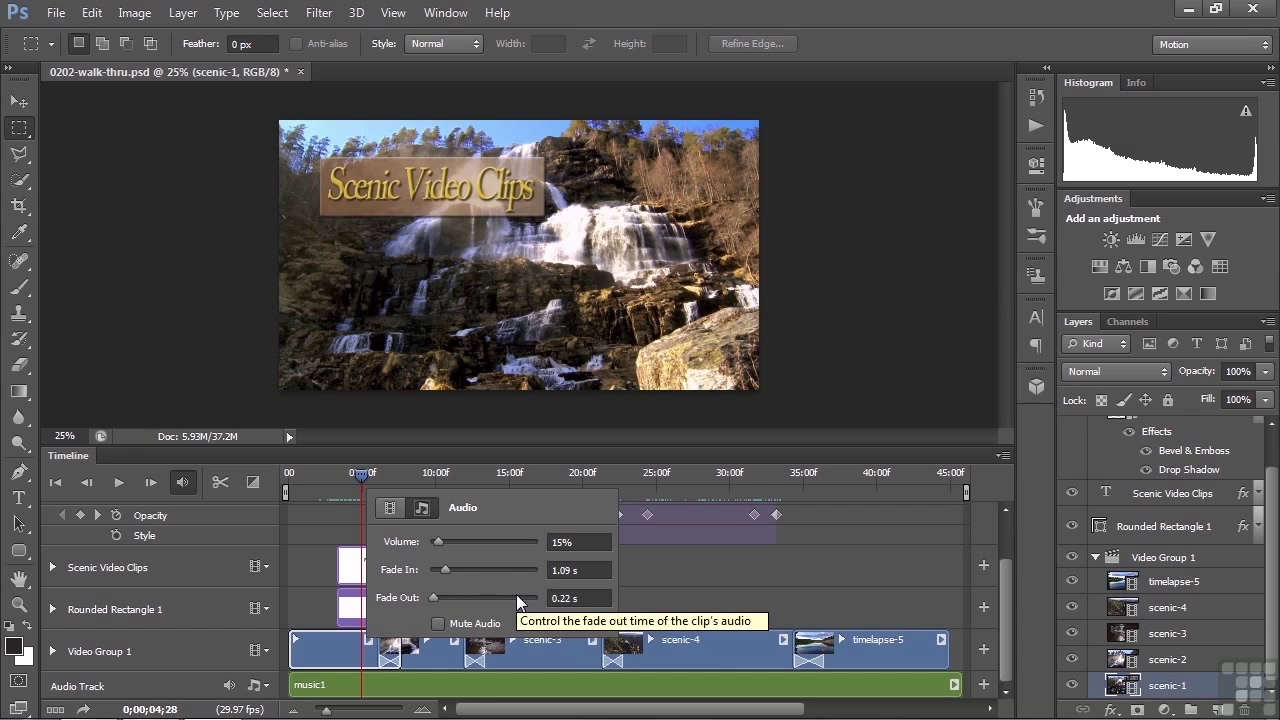
Step: Check the Rounded Rectangle 1 clip's audio volume and fades
{"action": "left_click", "coordinate": [355, 619]}
{"action": "left_click", "coordinate": [454, 641]}
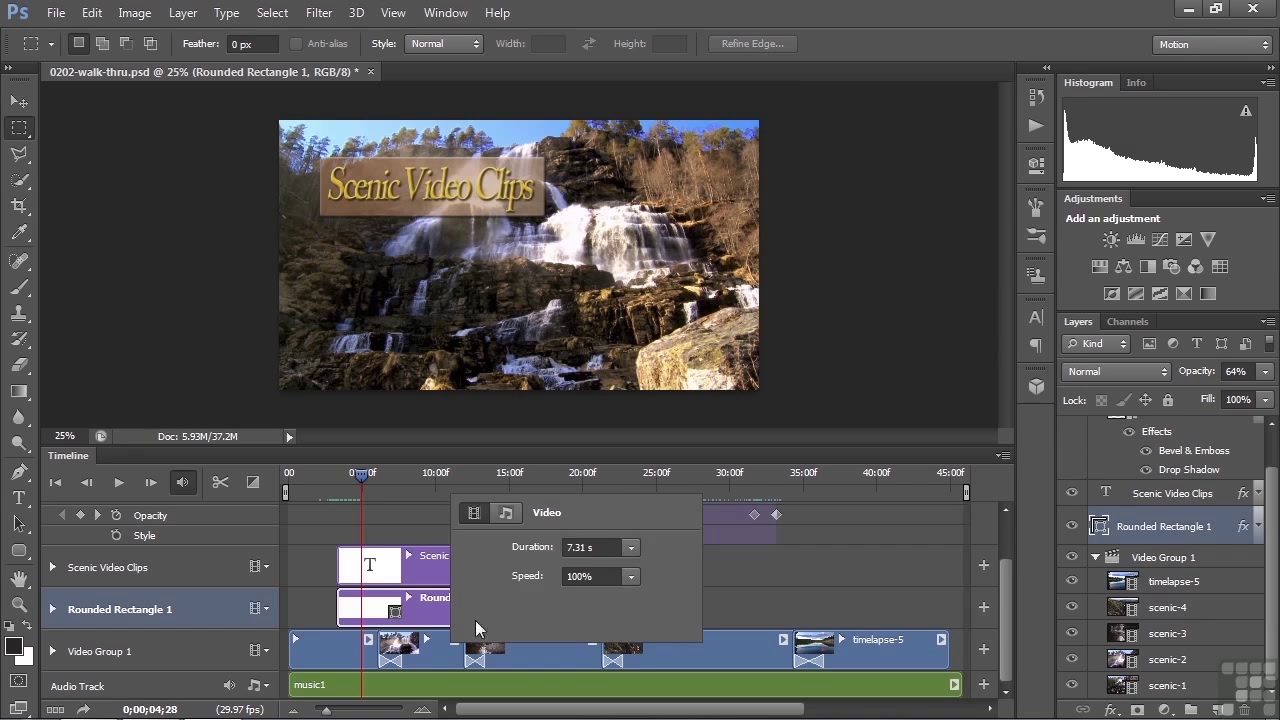
{"action": "left_click", "coordinate": [507, 514]}
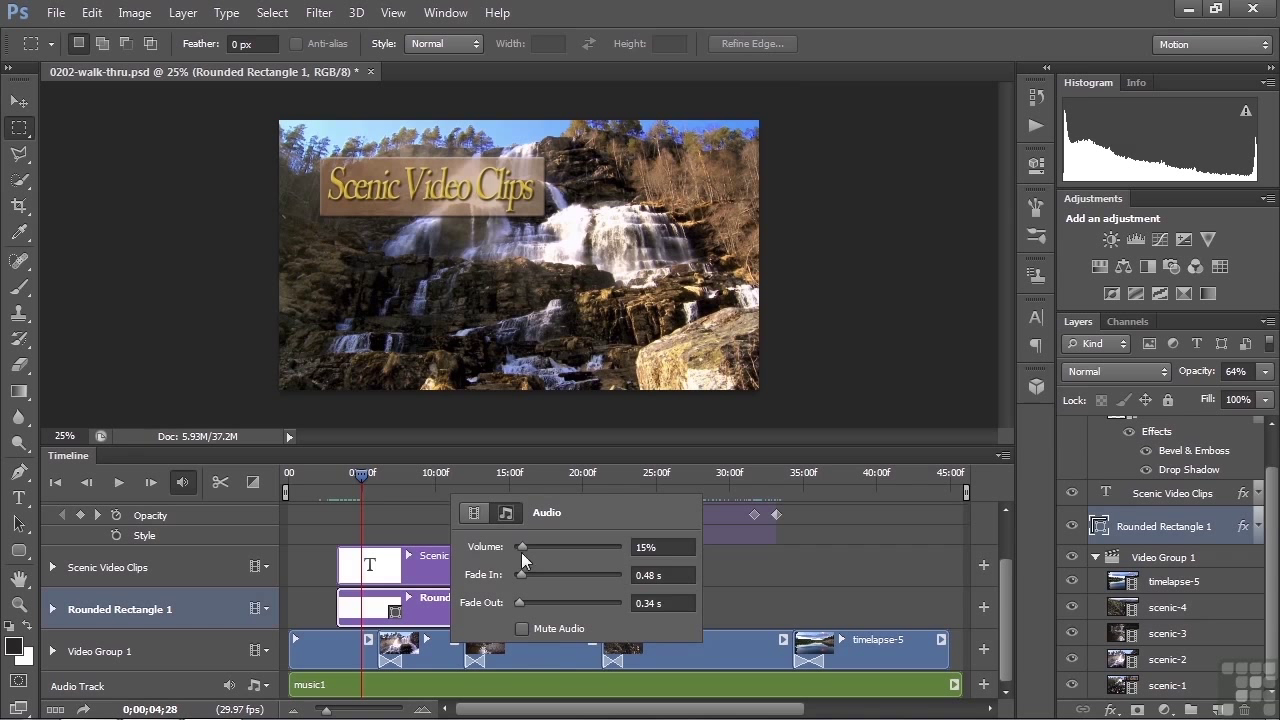
Step: Move to about 16 seconds and check the scenic-3 clip's audio: 47% volume, short fades
{"action": "left_click", "coordinate": [520, 660]}
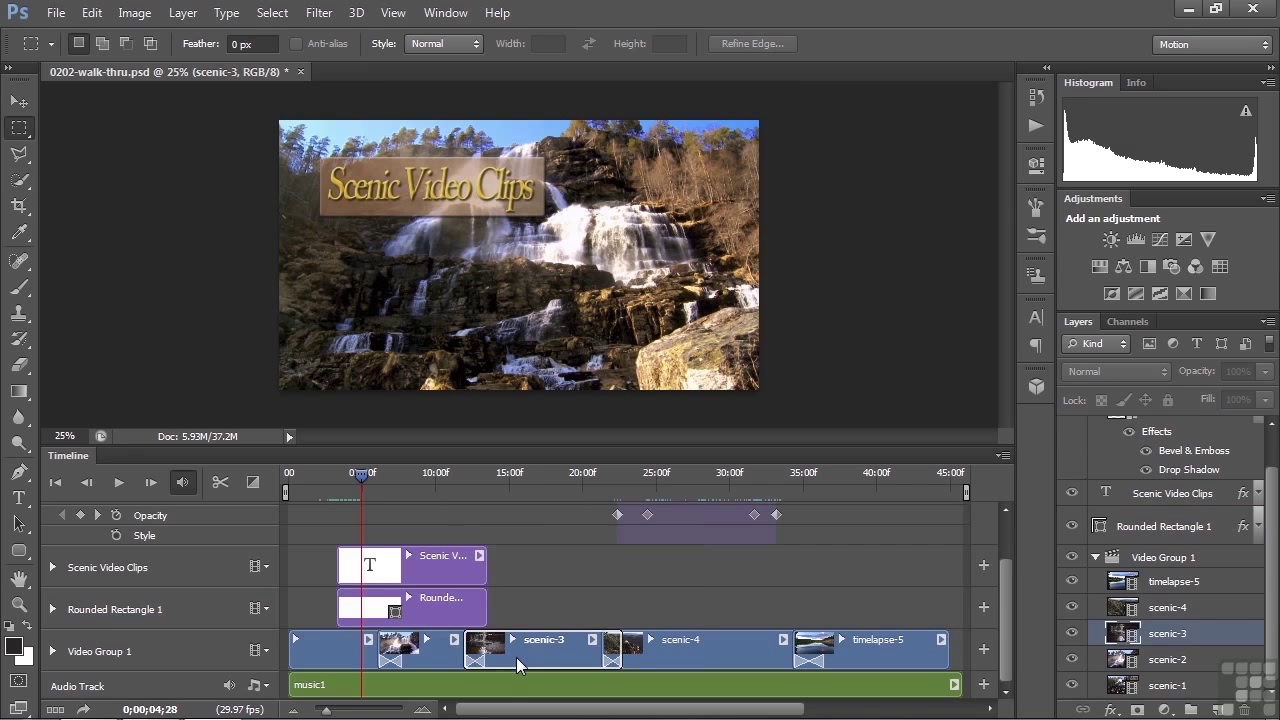
{"action": "left_click", "coordinate": [536, 479]}
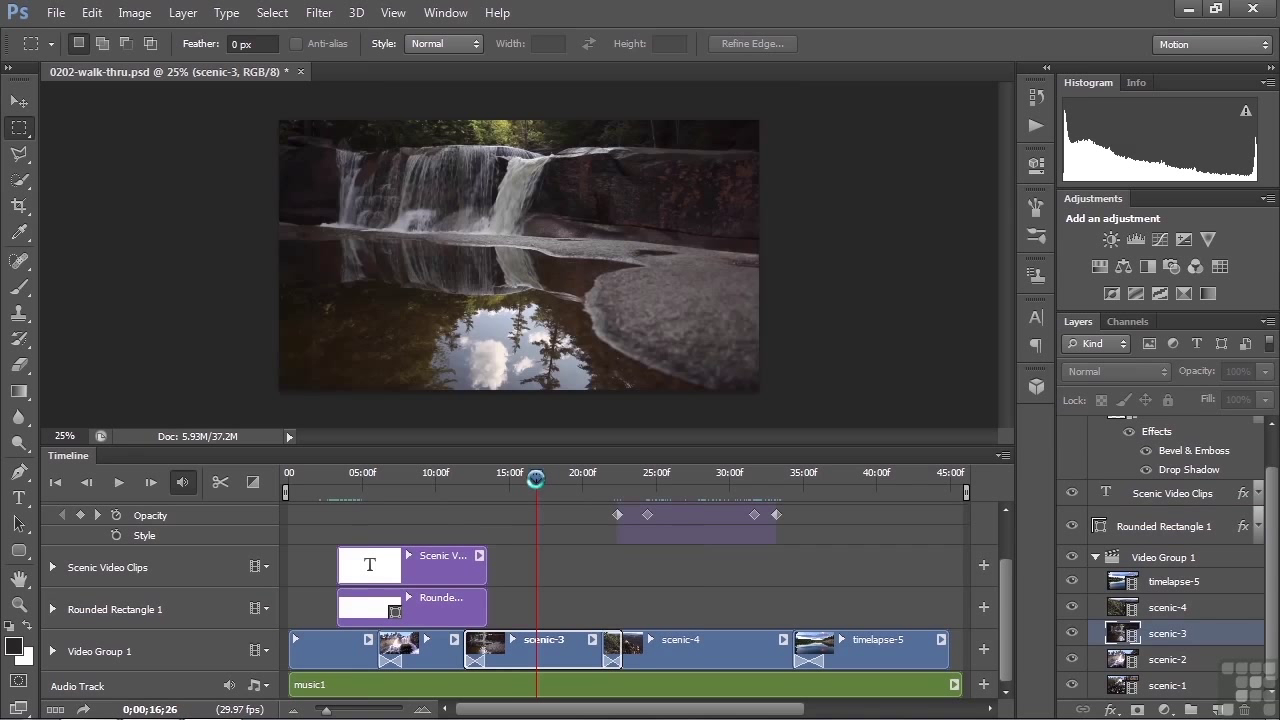
{"action": "left_click", "coordinate": [591, 639]}
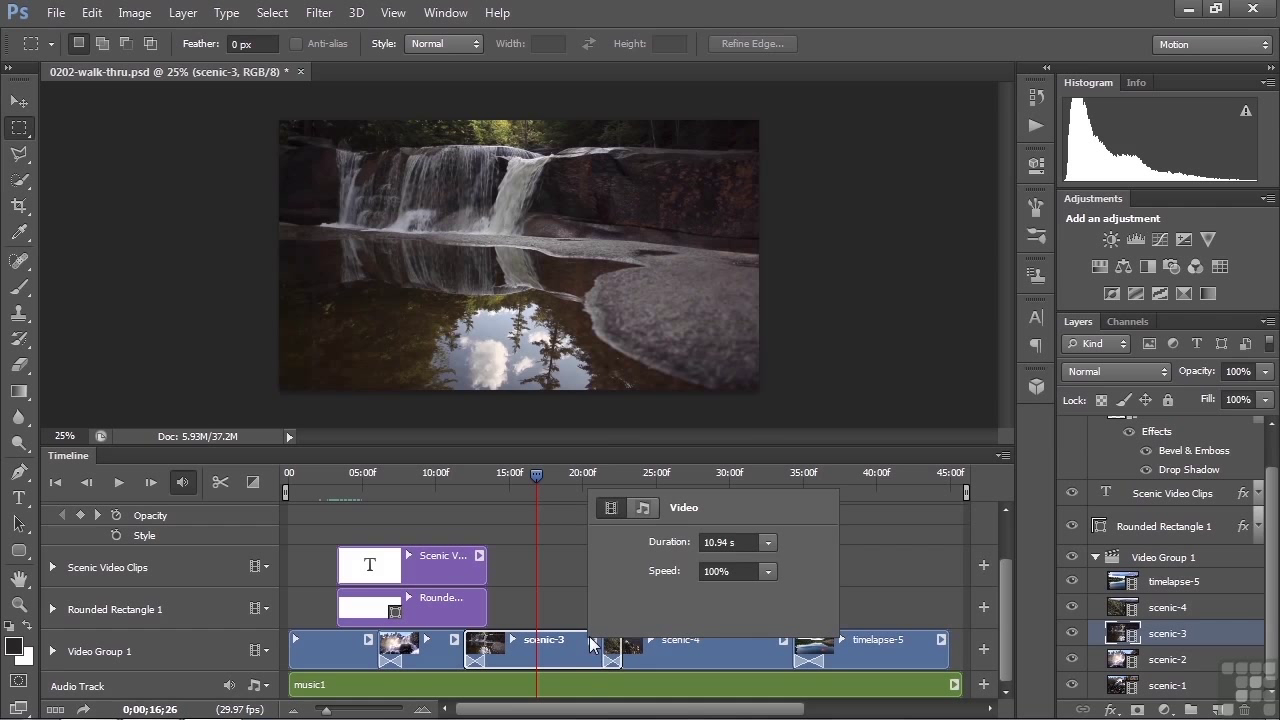
{"action": "left_click", "coordinate": [643, 508]}
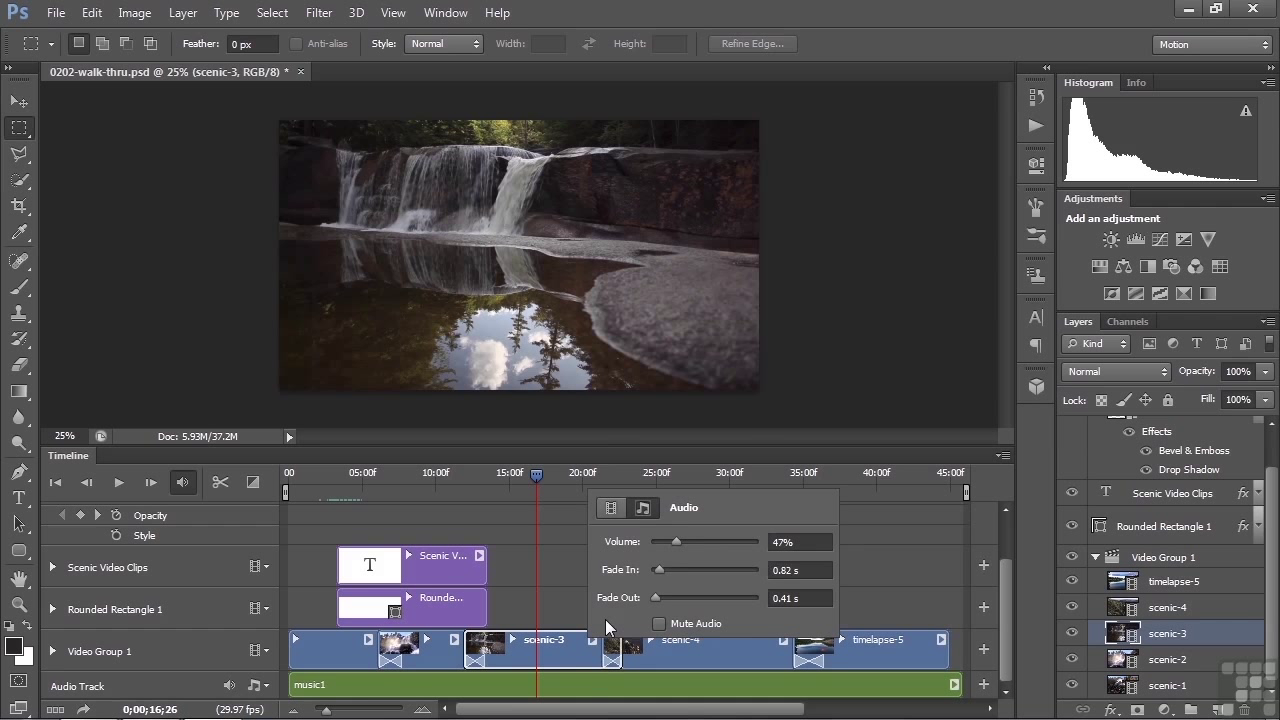
{"action": "left_click", "coordinate": [578, 625]}
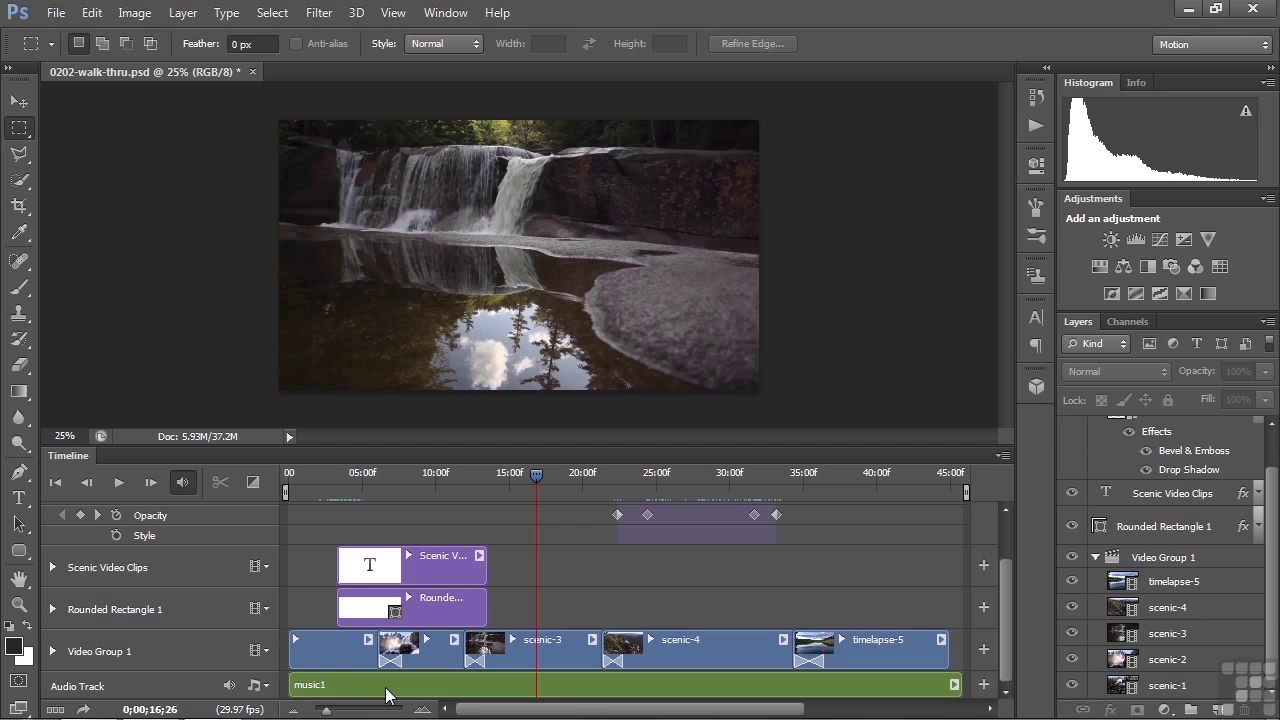
Step: Confirm music1 at 56% volume with 1.66 s/2.49 s fades, then select the Scenic Video Clips title clip
{"action": "left_click", "coordinate": [954, 686]}
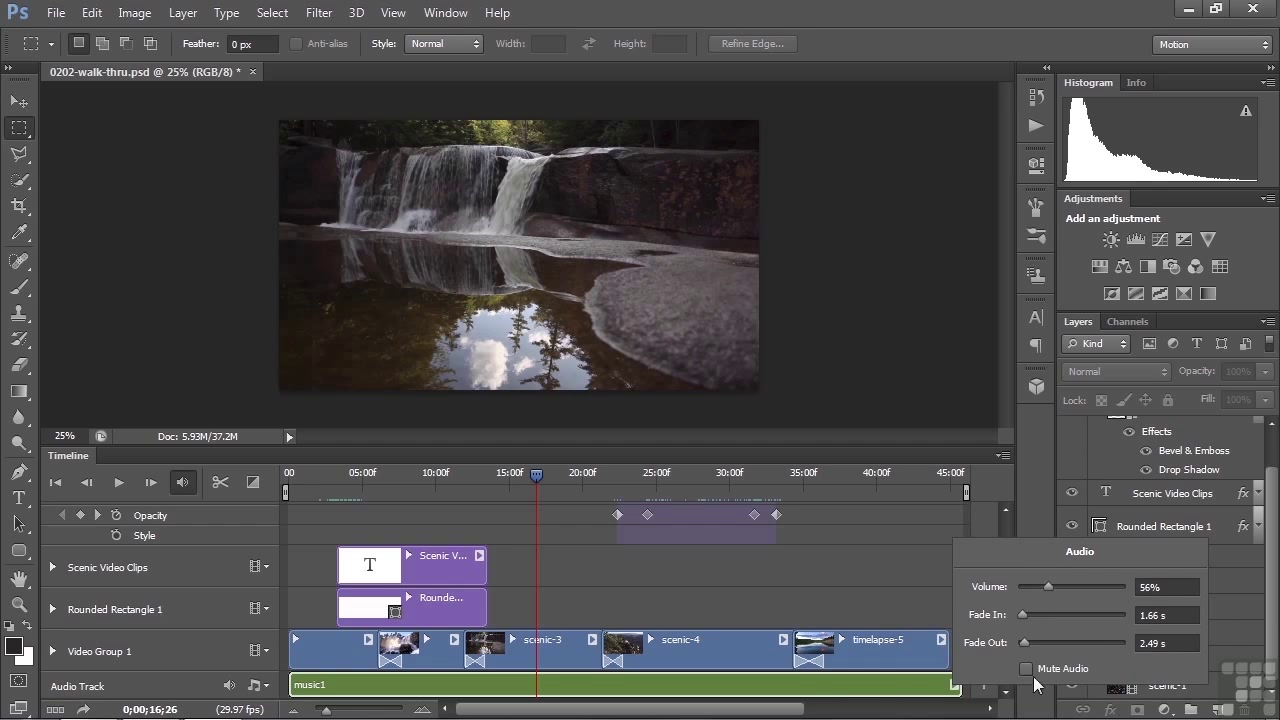
{"action": "left_click", "coordinate": [940, 690]}
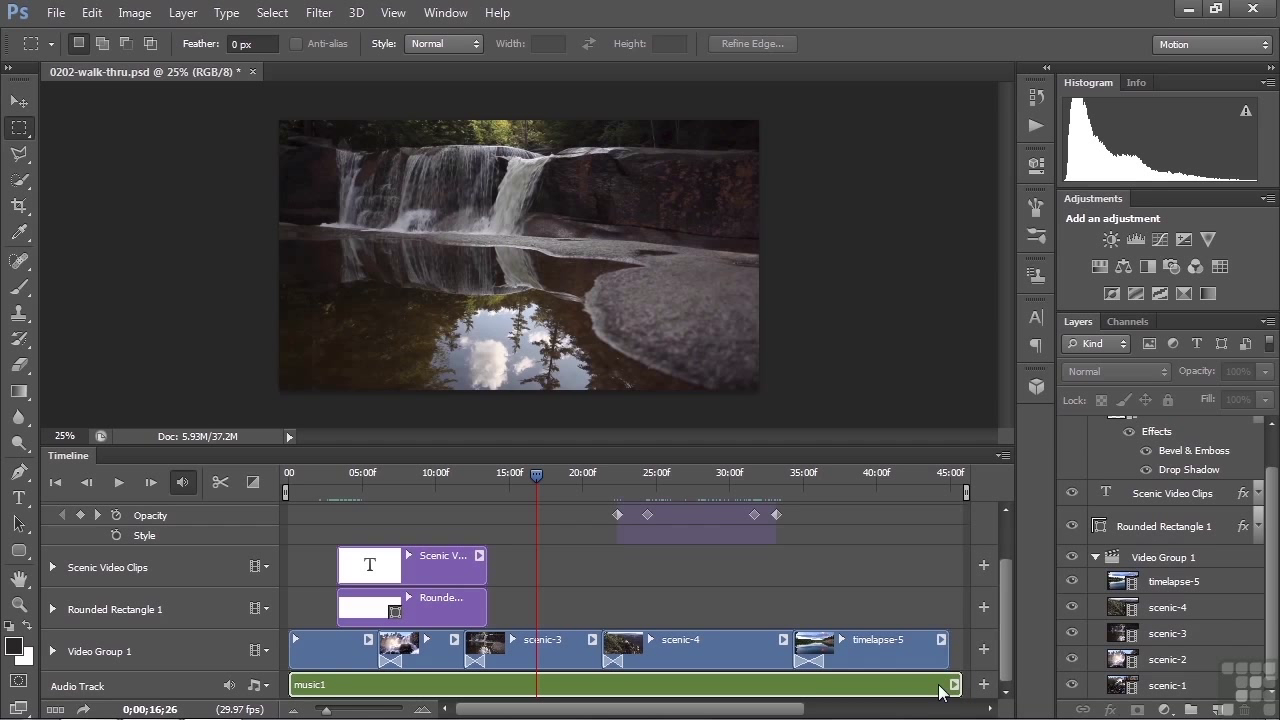
{"action": "left_click", "coordinate": [1246, 497]}
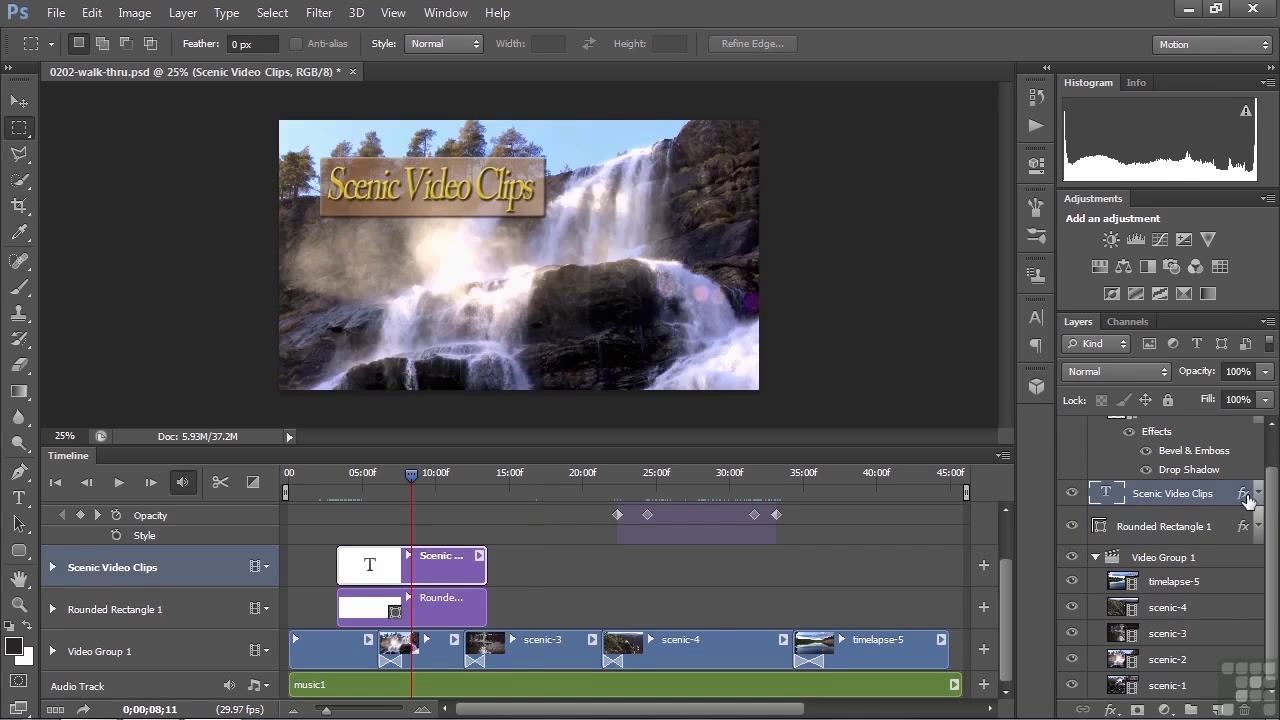
{"action": "double_click", "coordinate": [1246, 497]}
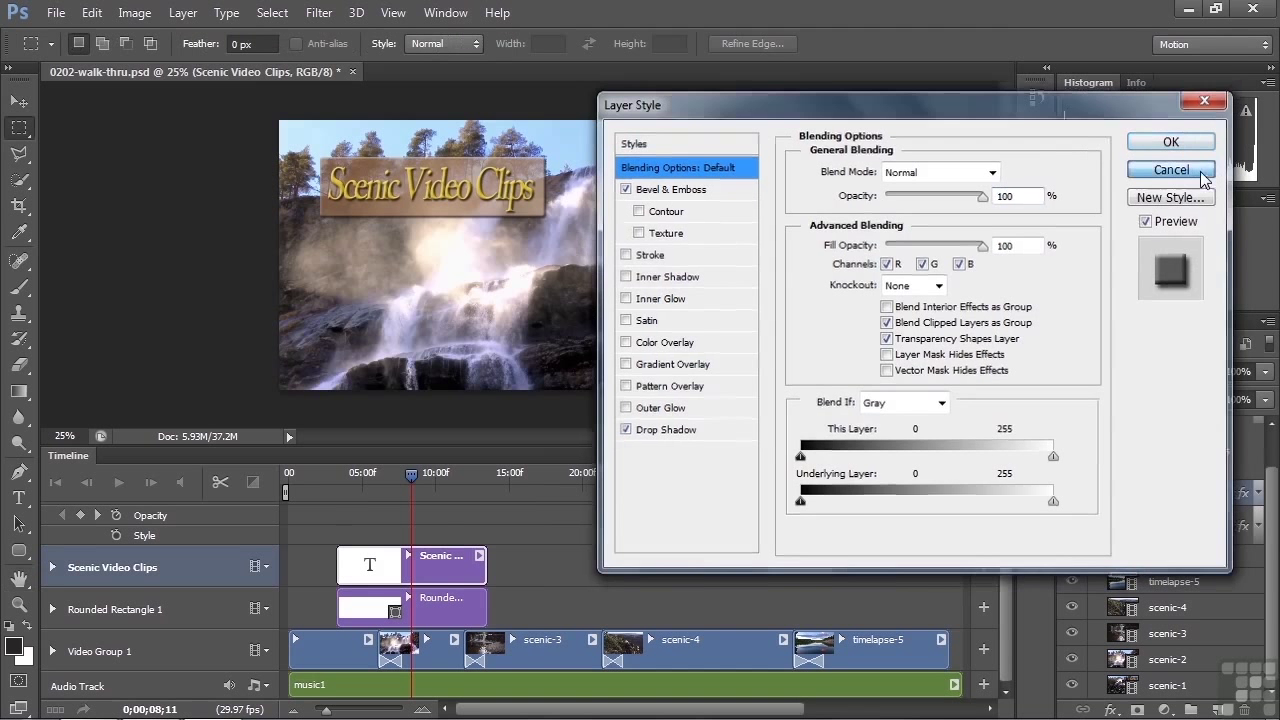
{"action": "left_click", "coordinate": [1171, 170]}
{"action": "left_click", "coordinate": [444, 607]}
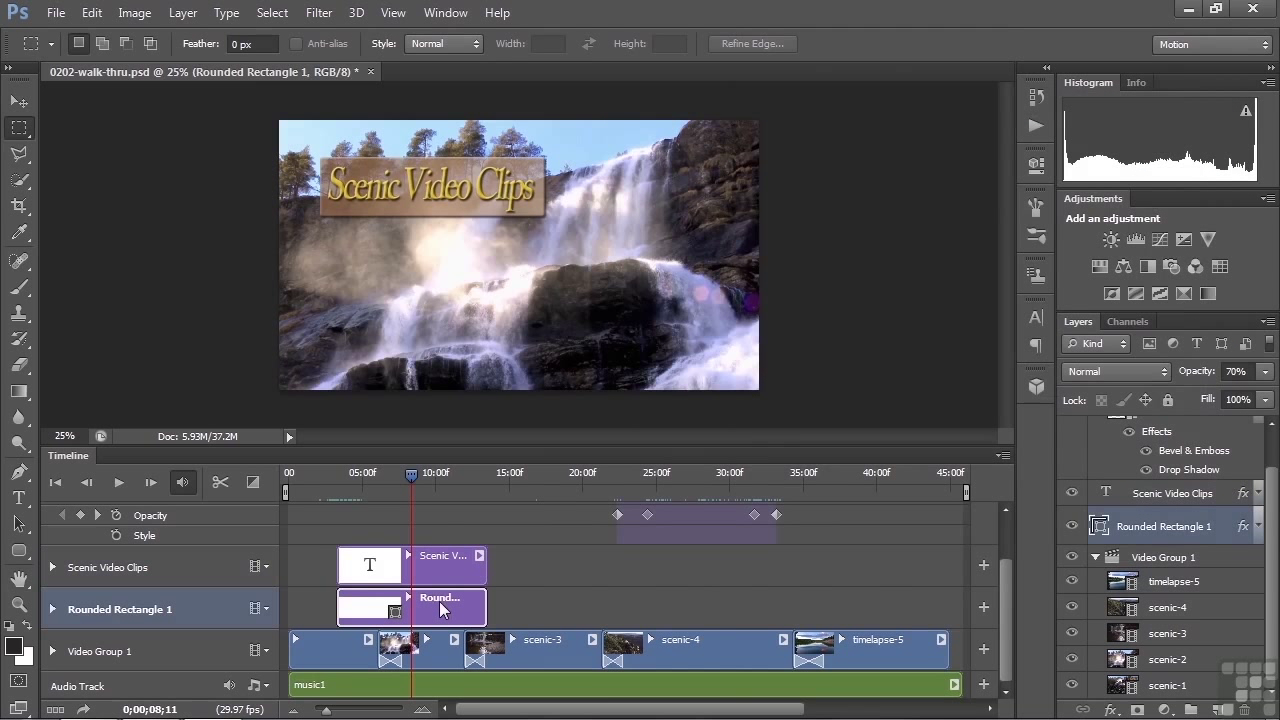
{"action": "double_click", "coordinate": [1242, 527]}
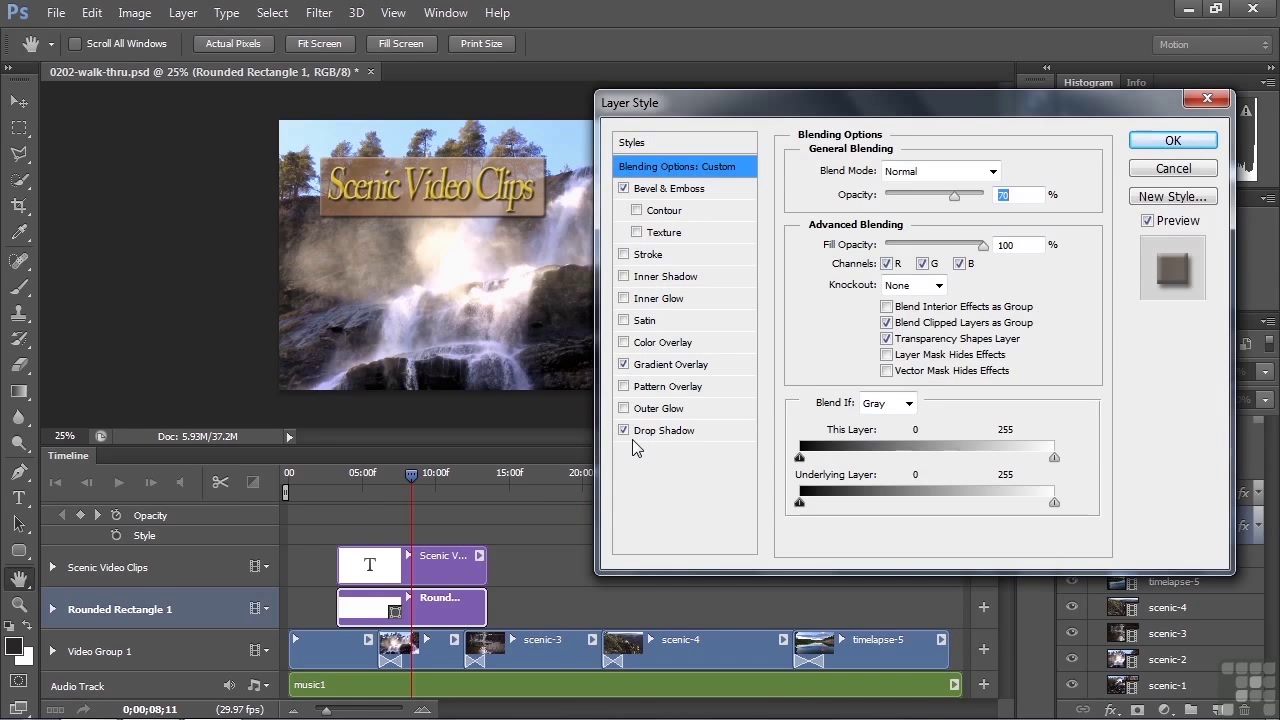
{"action": "left_click", "coordinate": [1180, 168]}
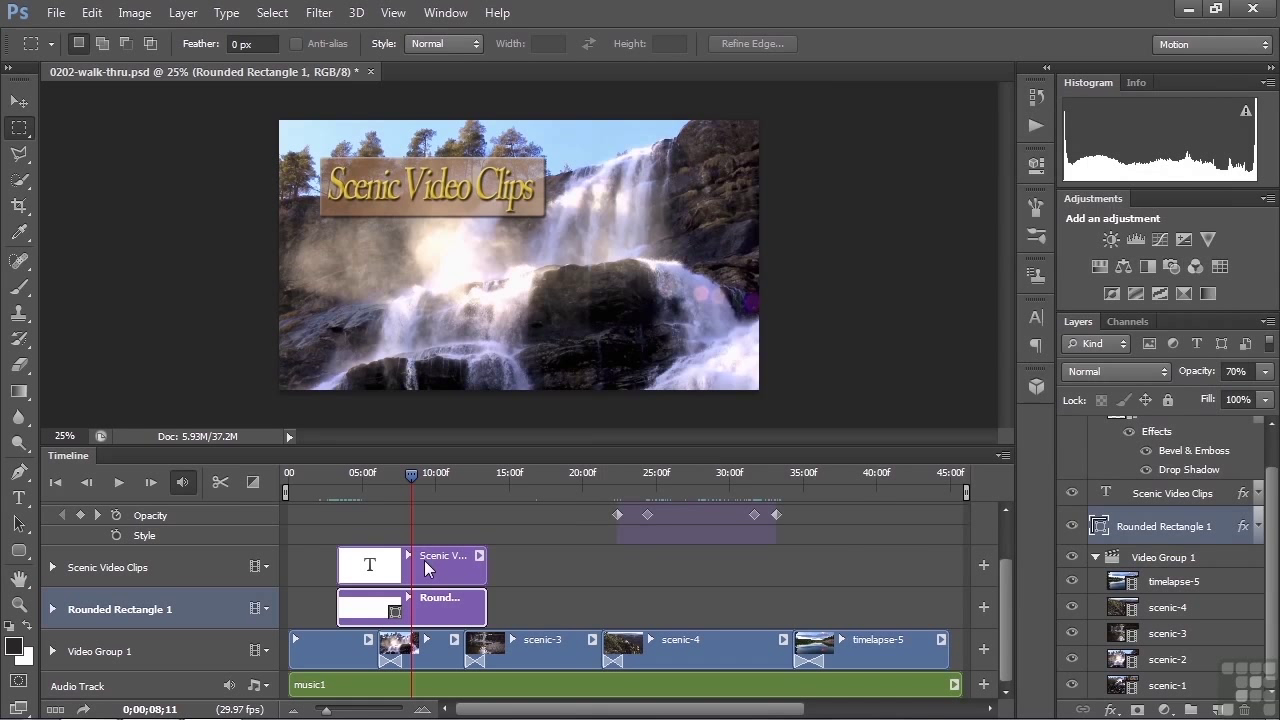